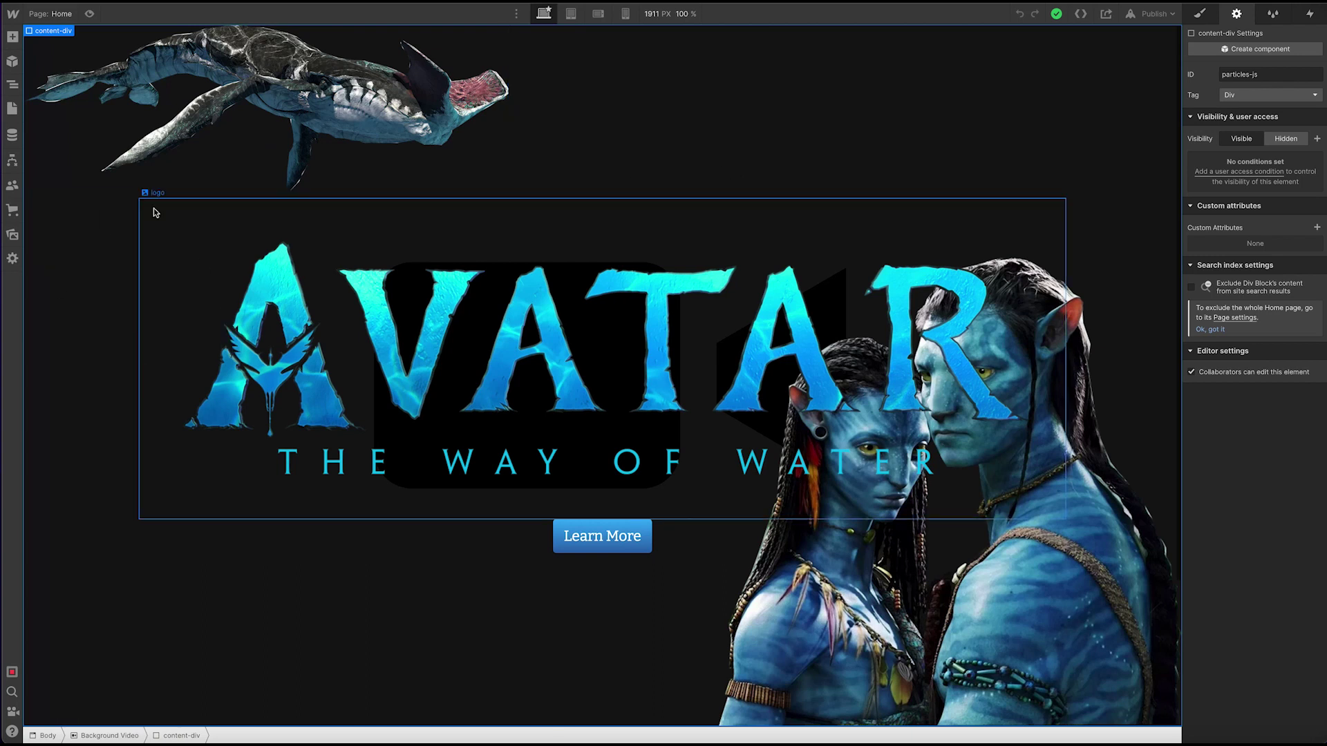
Preview the Home page, examining the hero and the movie details section below it, and return to editing
click(90, 14)
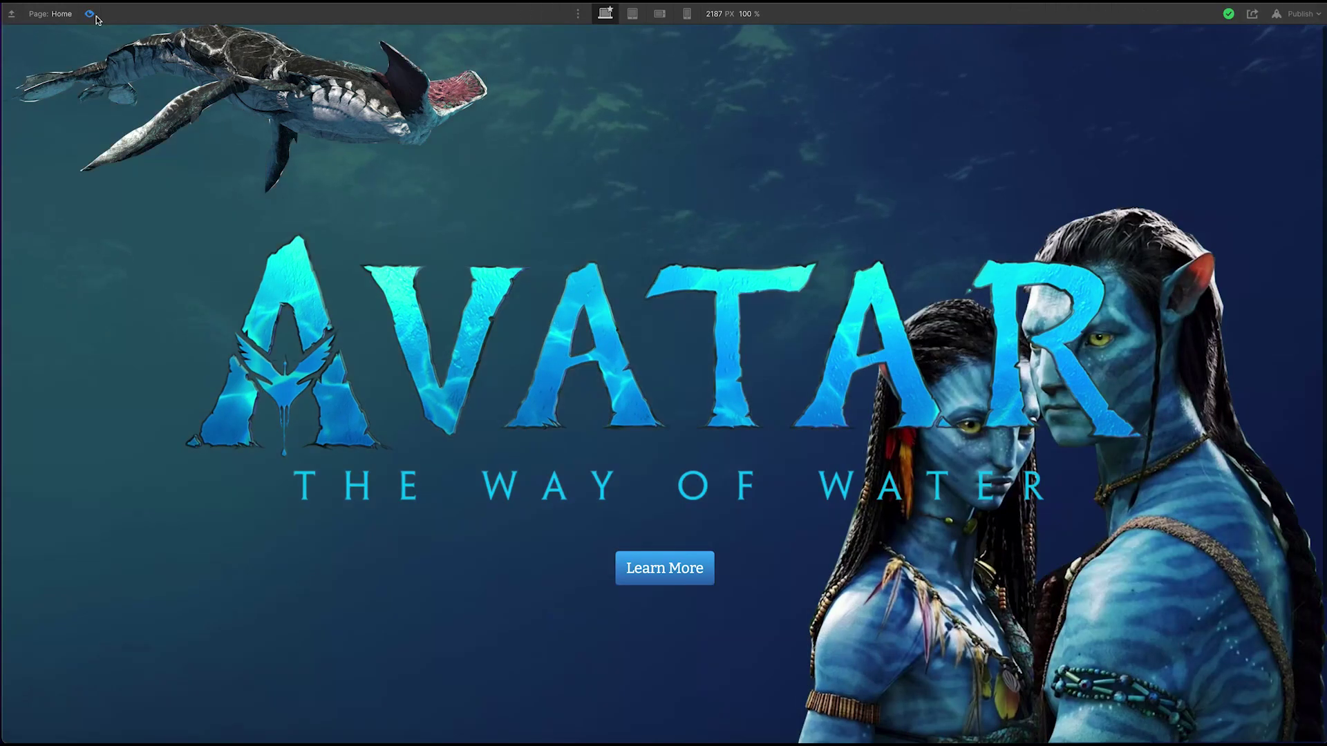
click(90, 15)
click(89, 14)
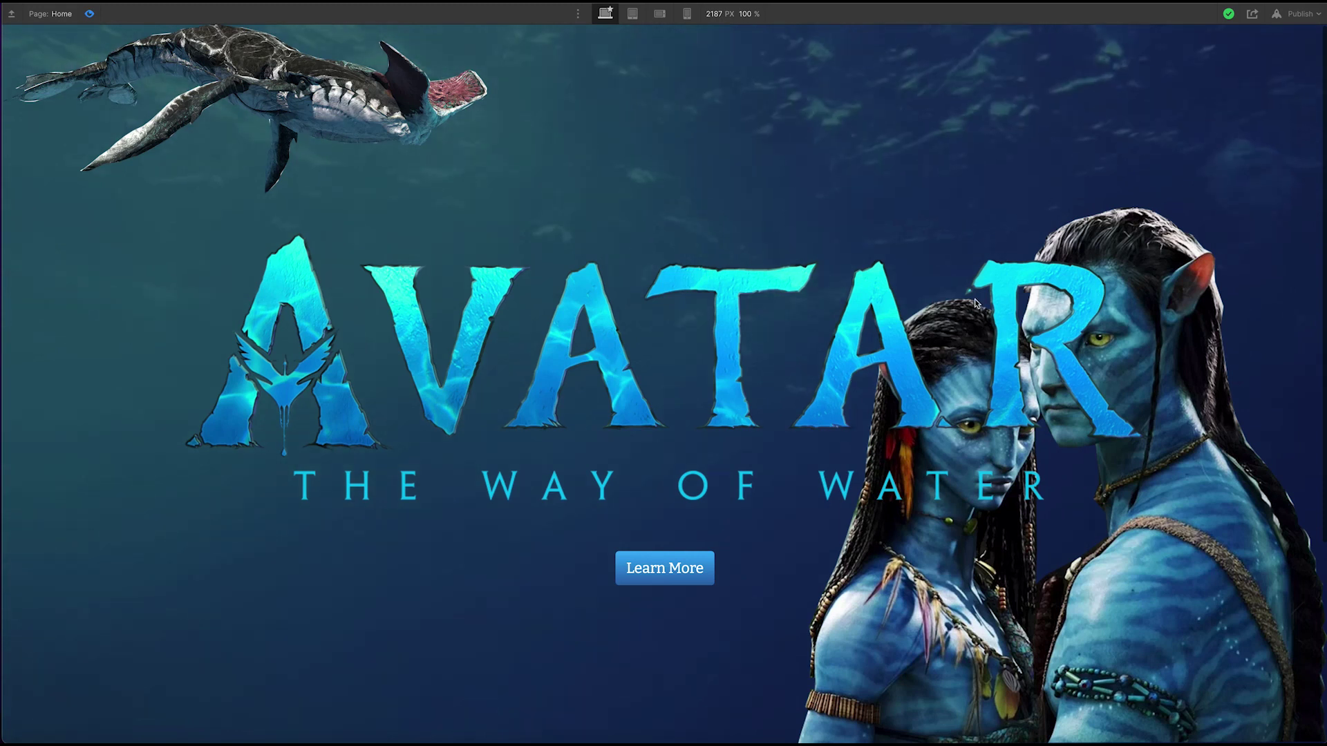
scroll(803, 305, down, 3)
scroll(803, 311, down, 1)
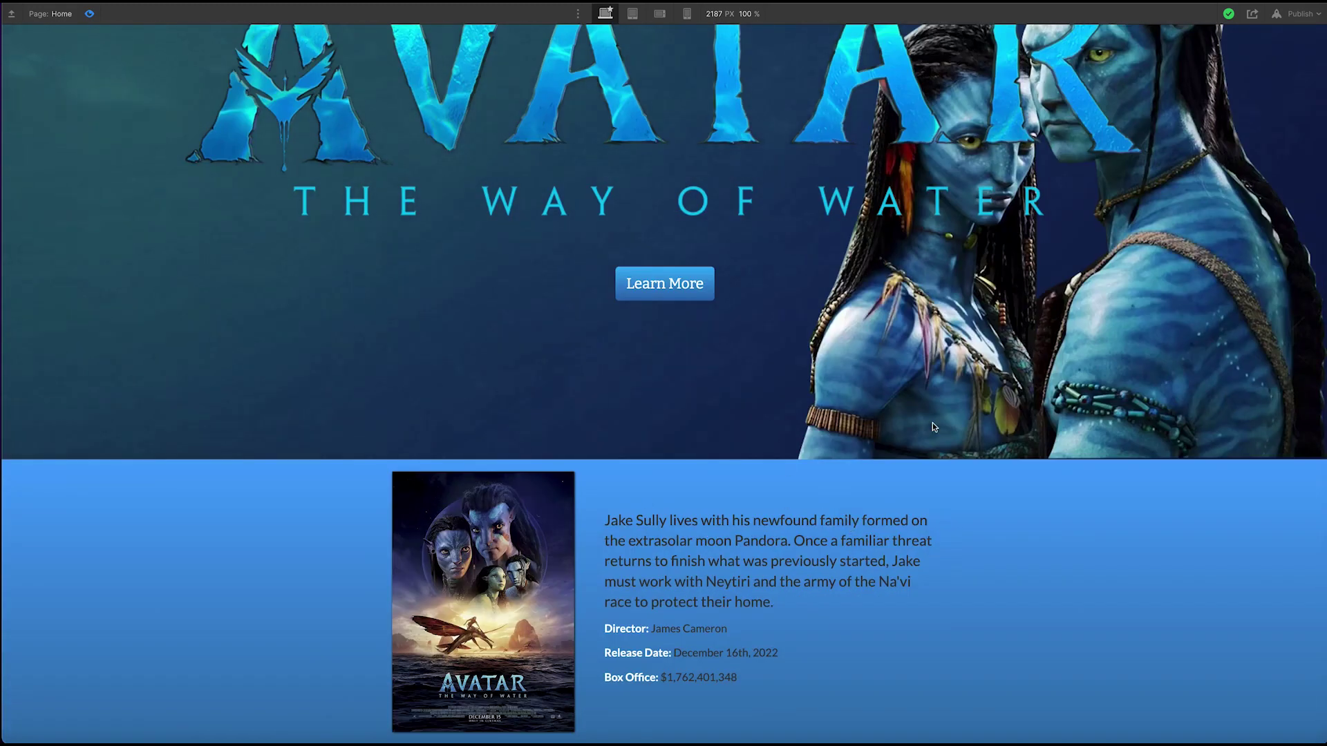
scroll(911, 337, up, 4)
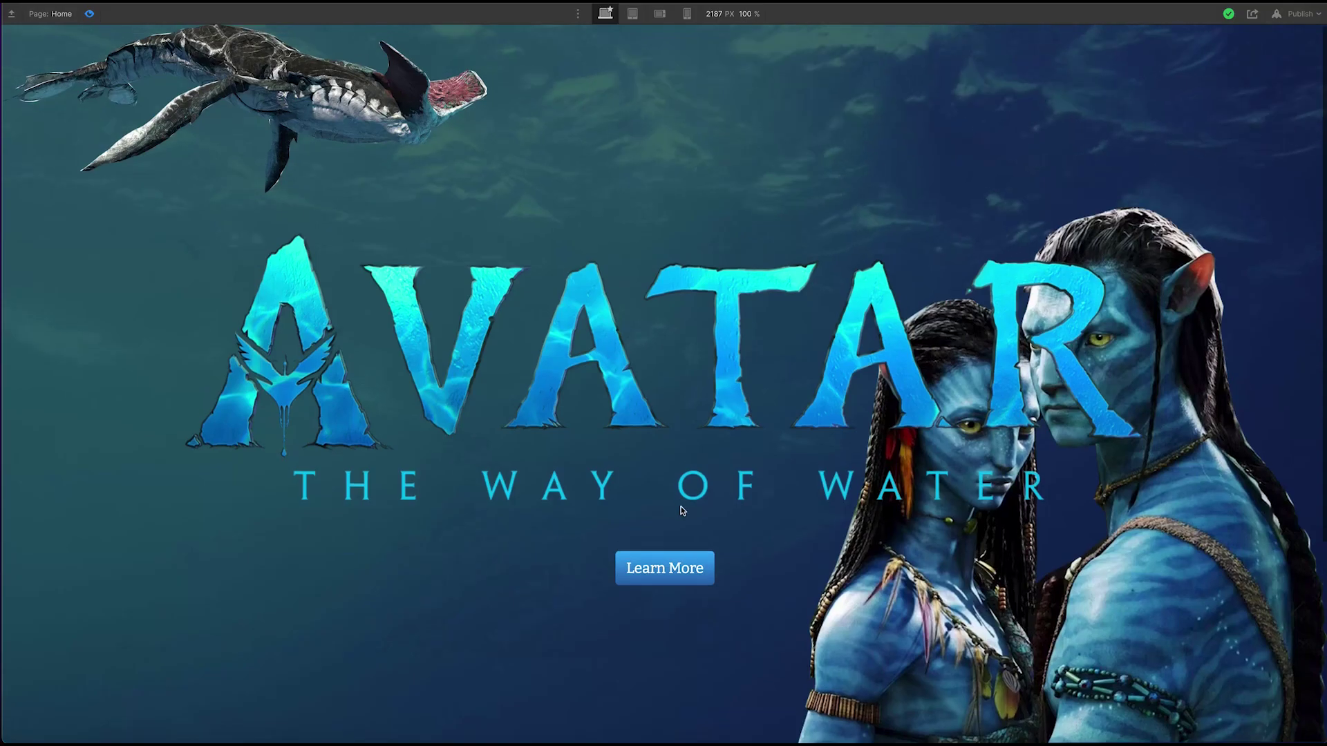
click(674, 569)
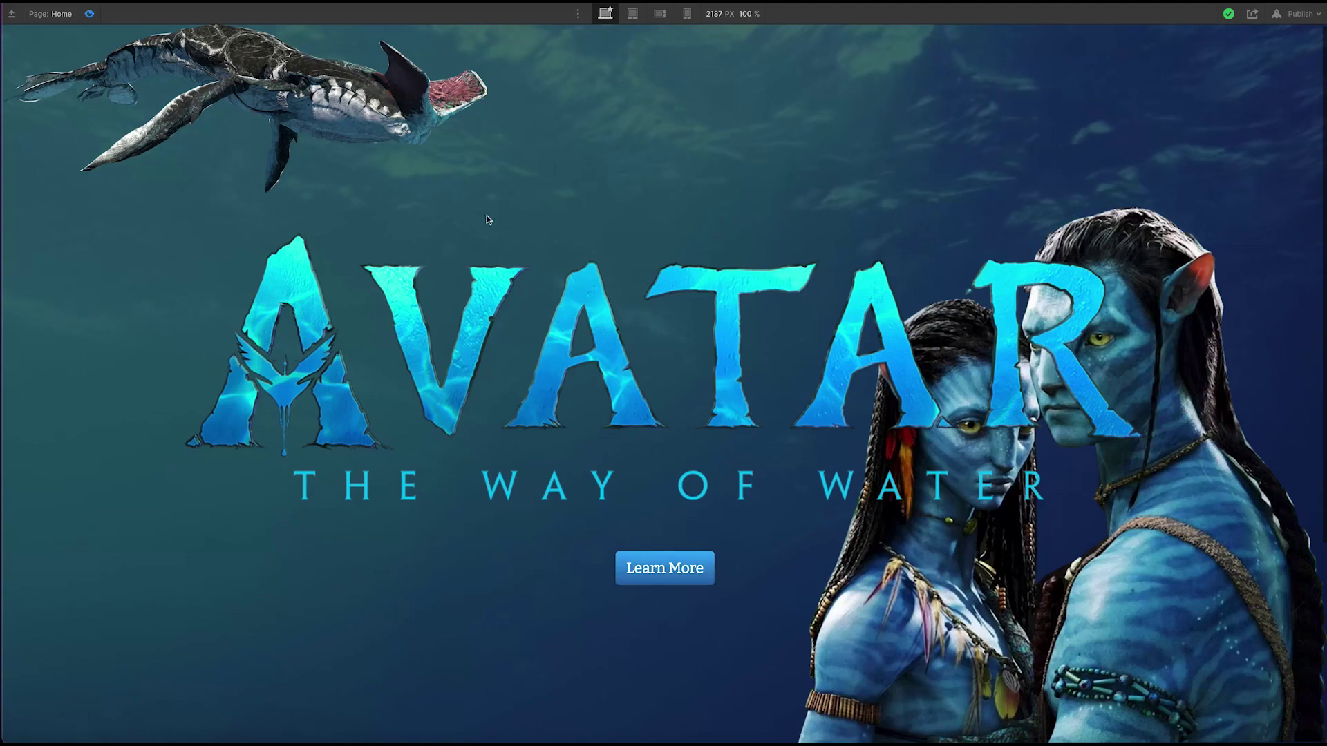
key(super+shift+p)
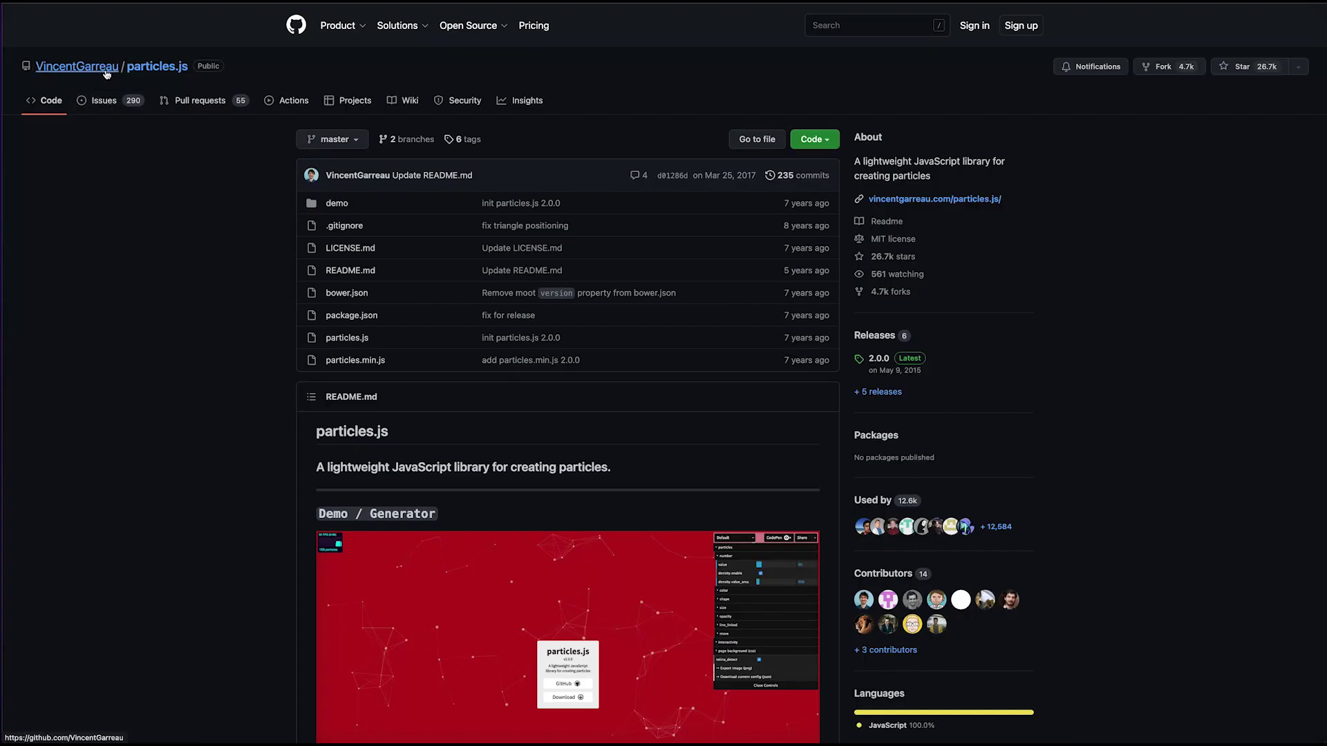
Switch to GitHub and look through the particles.js repository's files and README
mouse_move(103, 69)
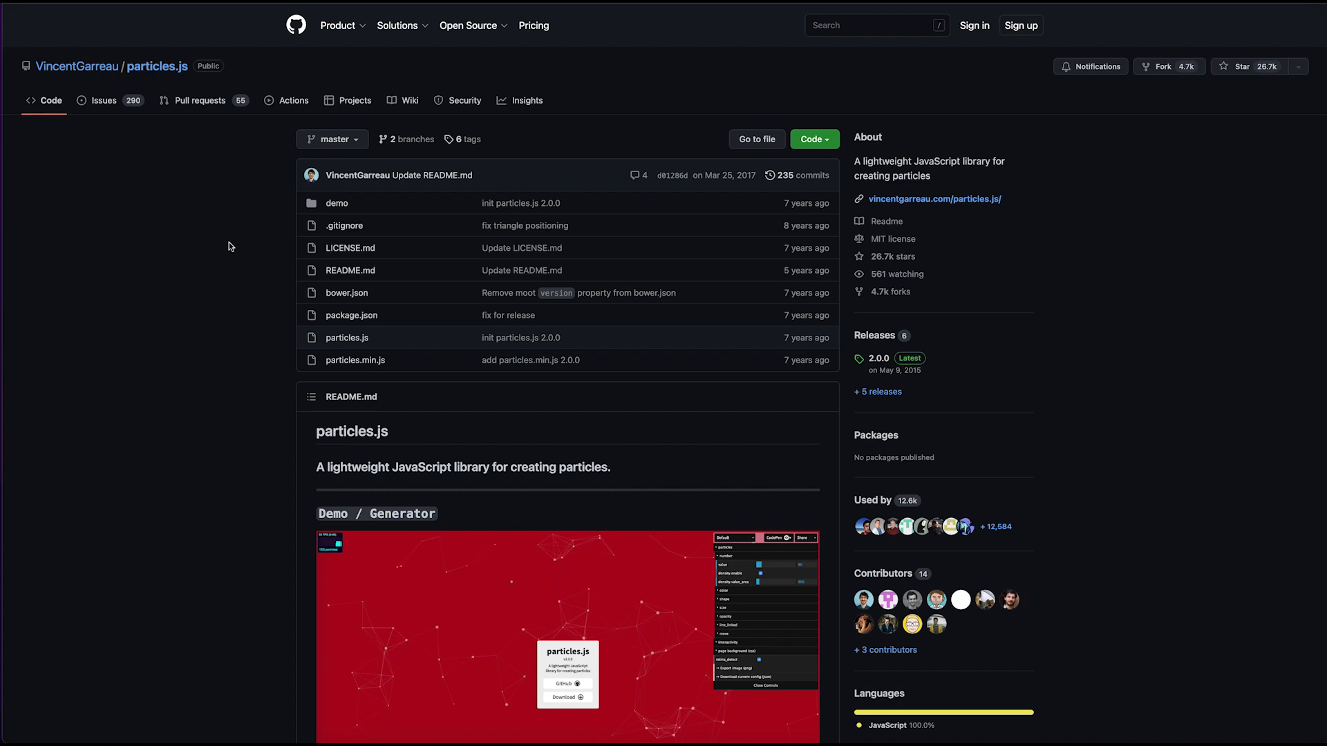
scroll(230, 246, down, 3)
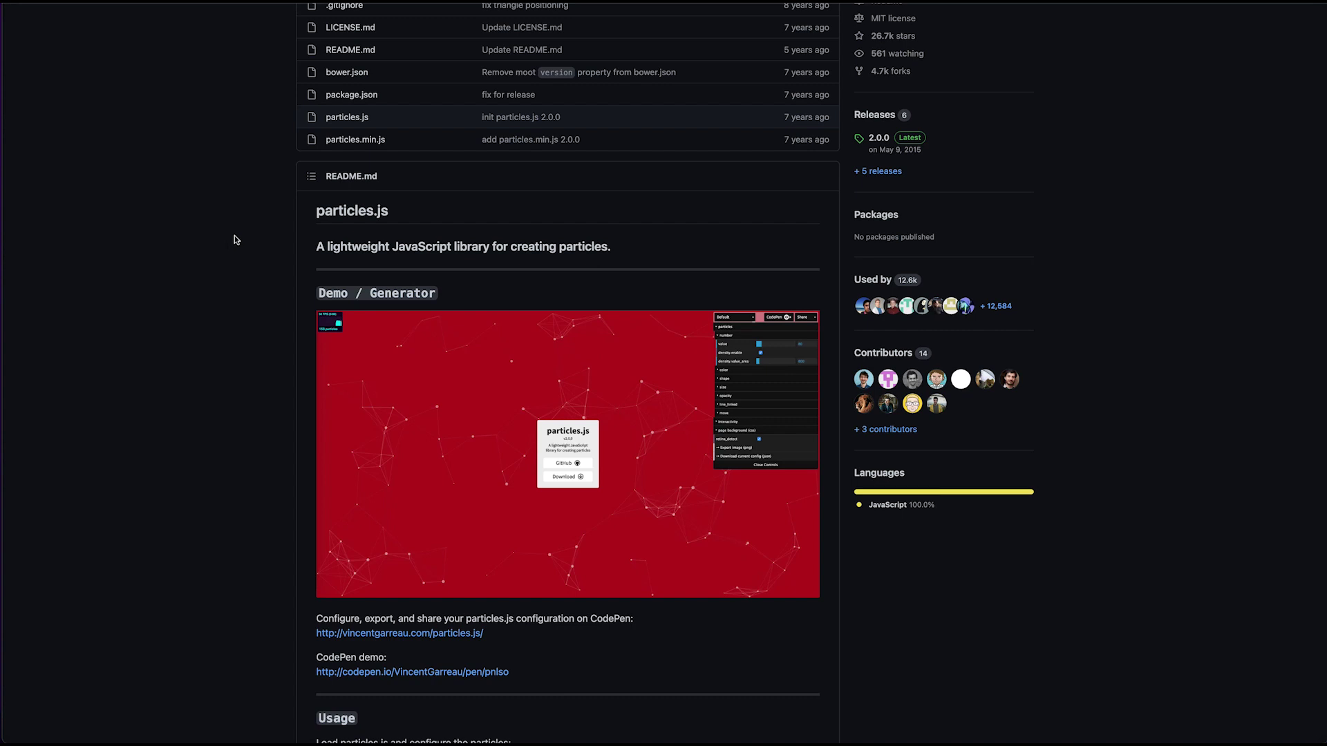
scroll(236, 240, down, 1)
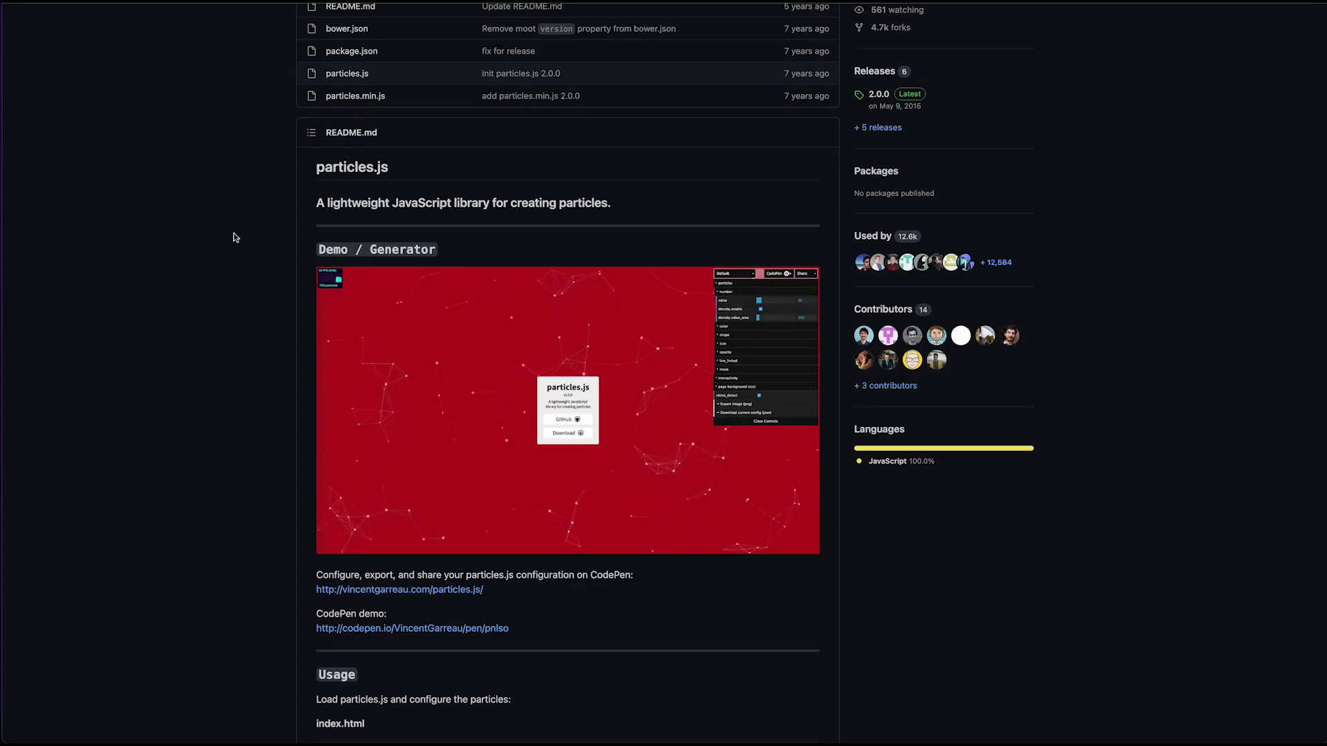
scroll(447, 118, up, 3)
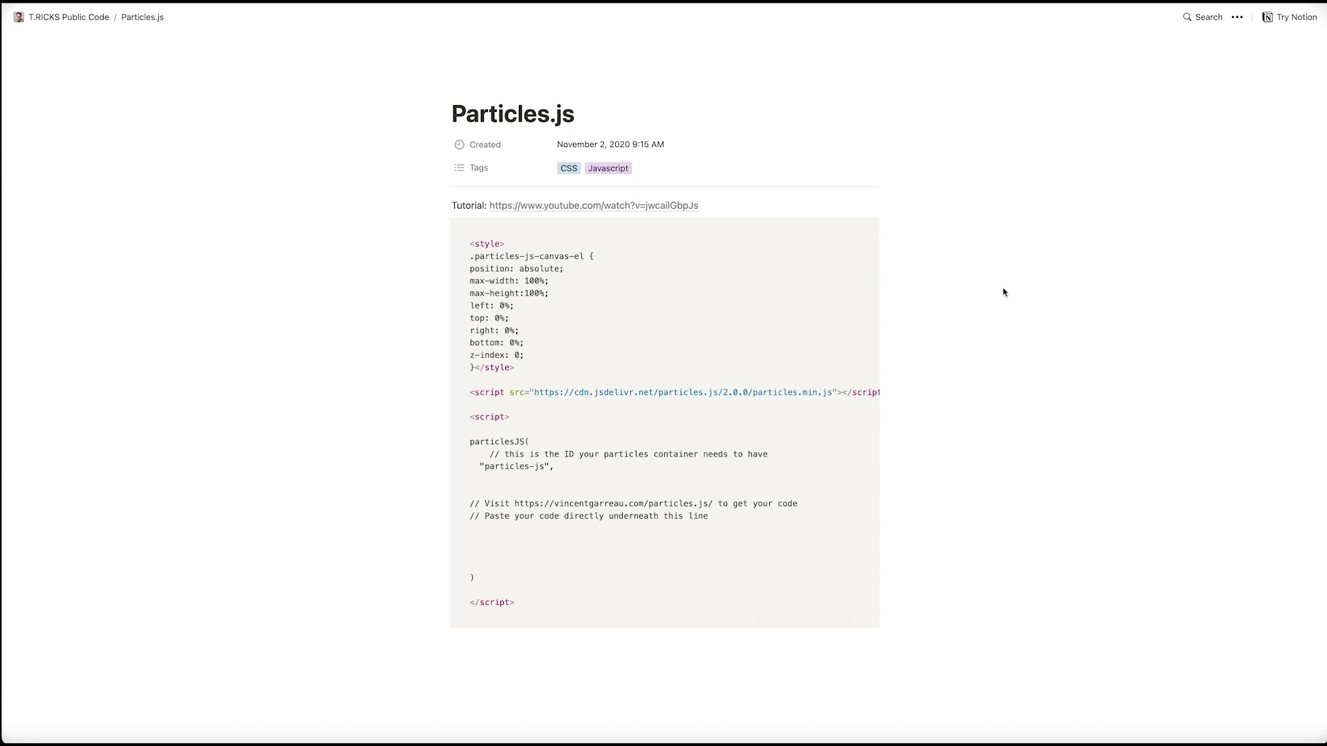
Copy the Particles.js snippet from the Notion page into the Home page's Before </body> tag code in Webflow, with </style> on its own line
scroll(1002, 291, down, 1)
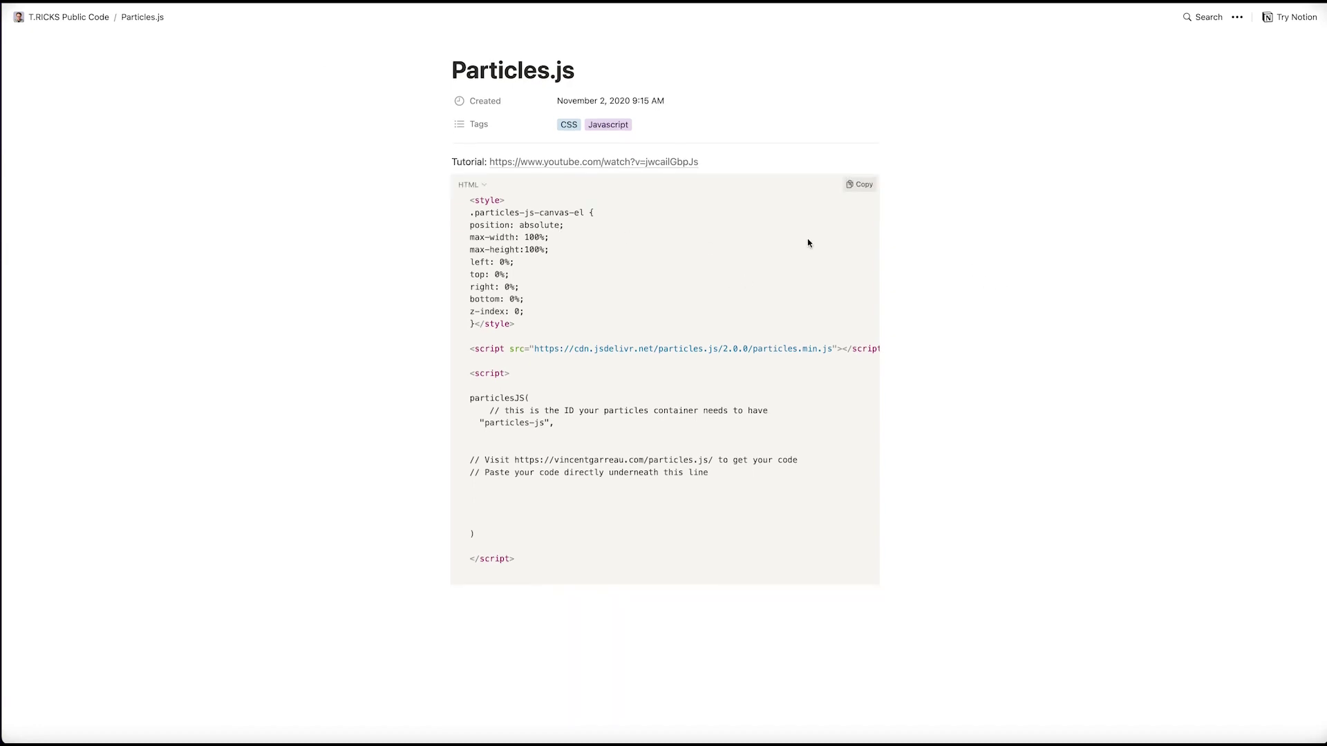
click(862, 185)
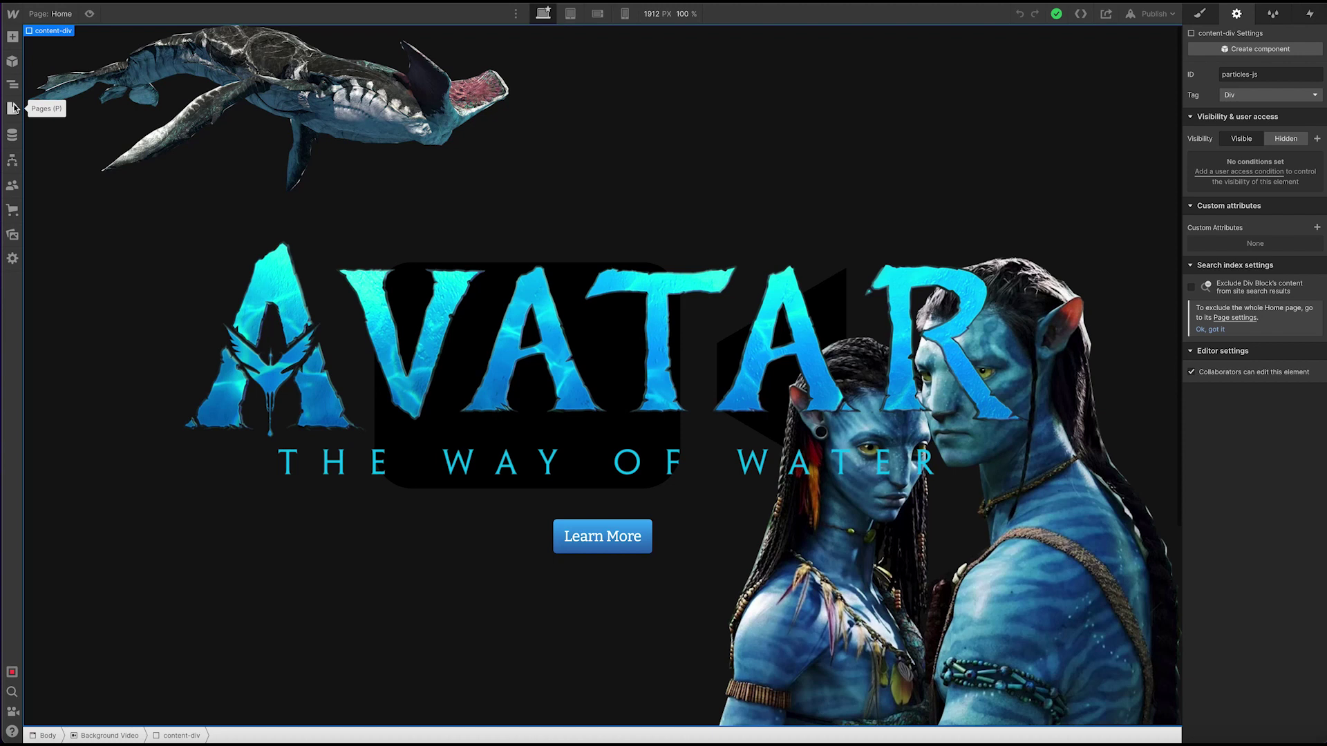
click(13, 108)
click(164, 106)
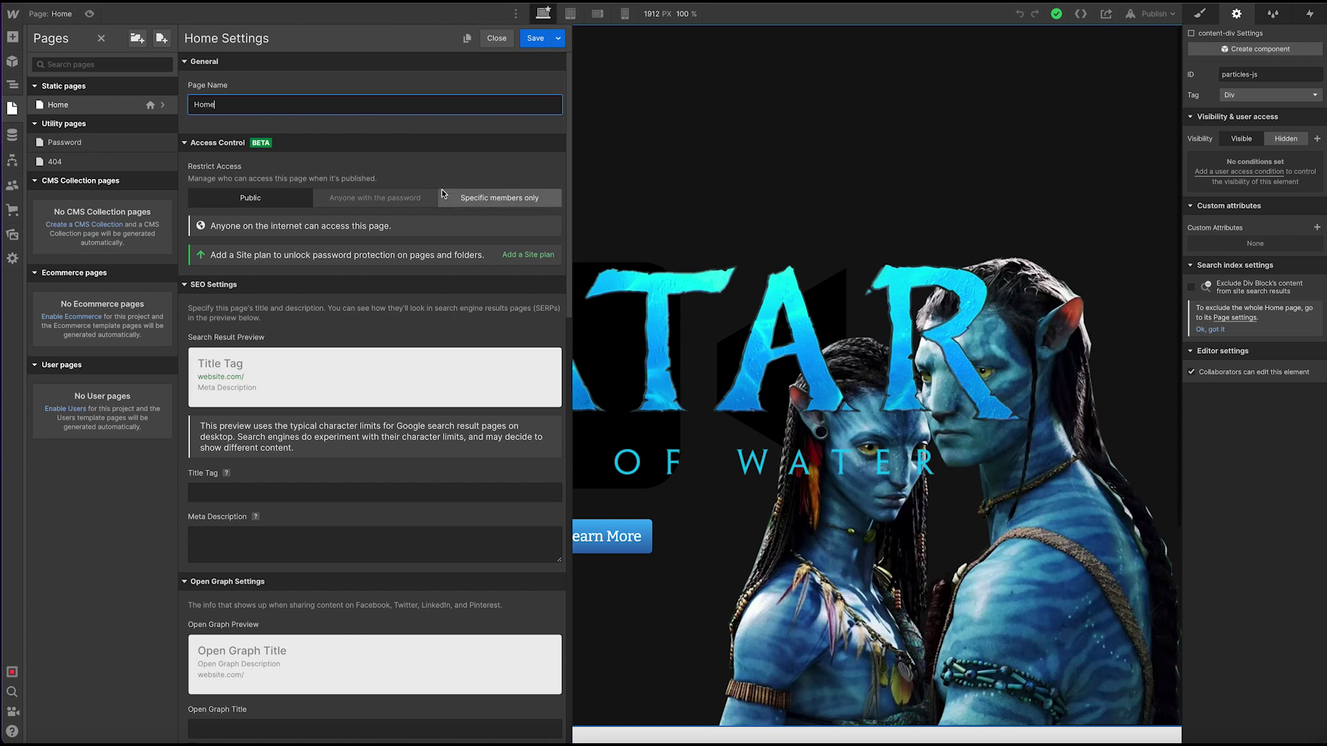
scroll(482, 148, down, 10)
scroll(450, 417, down, 5)
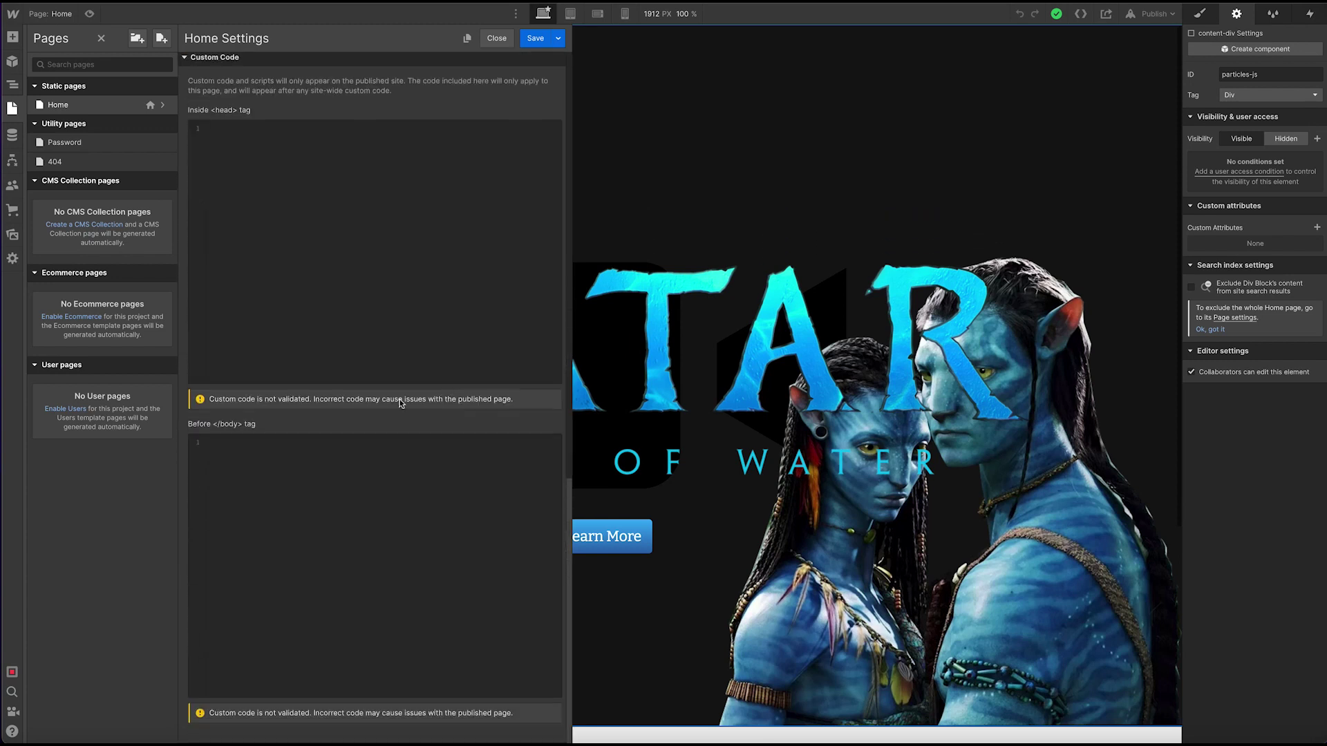
click(346, 482)
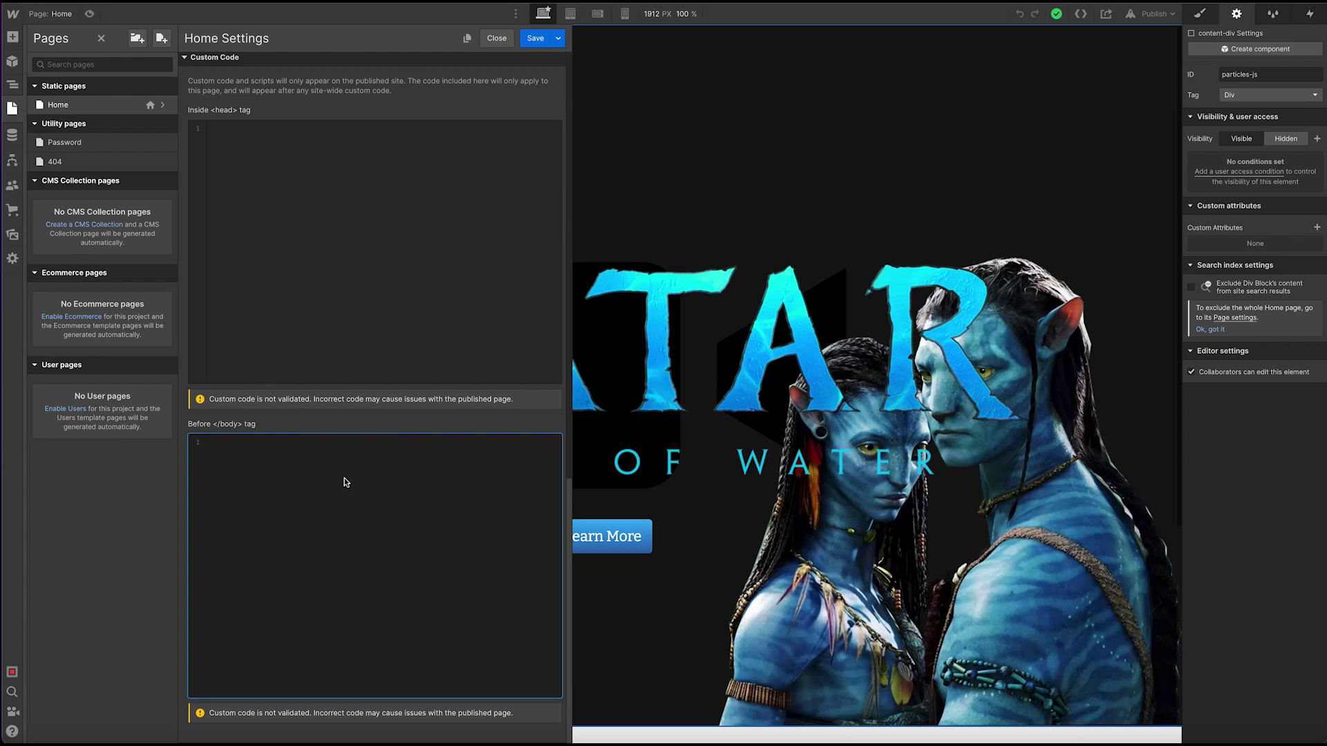
key(ctrl+v)
click(252, 448)
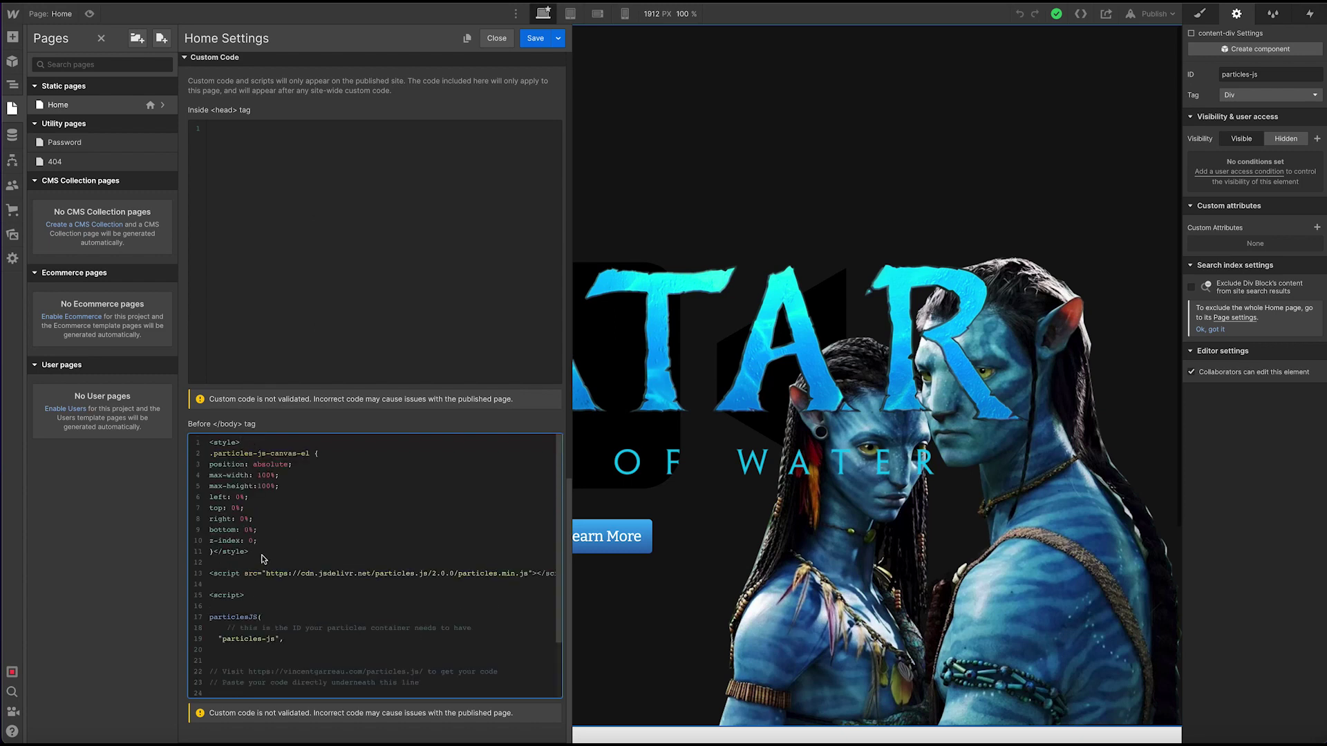
key(Return)
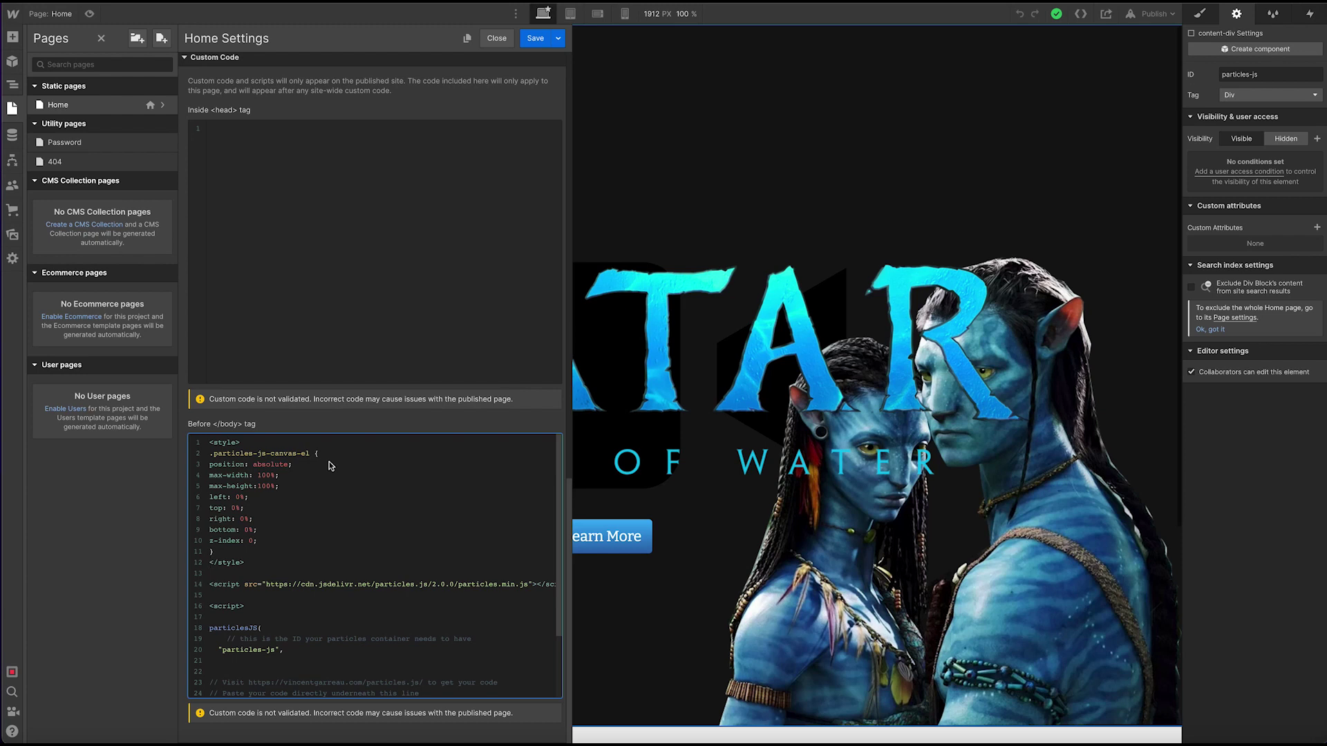
Review the snippet's script link and container ID, and examine the particle effect on the finished Avatar site
scroll(332, 466, down, 1)
drag(211, 565, 502, 570)
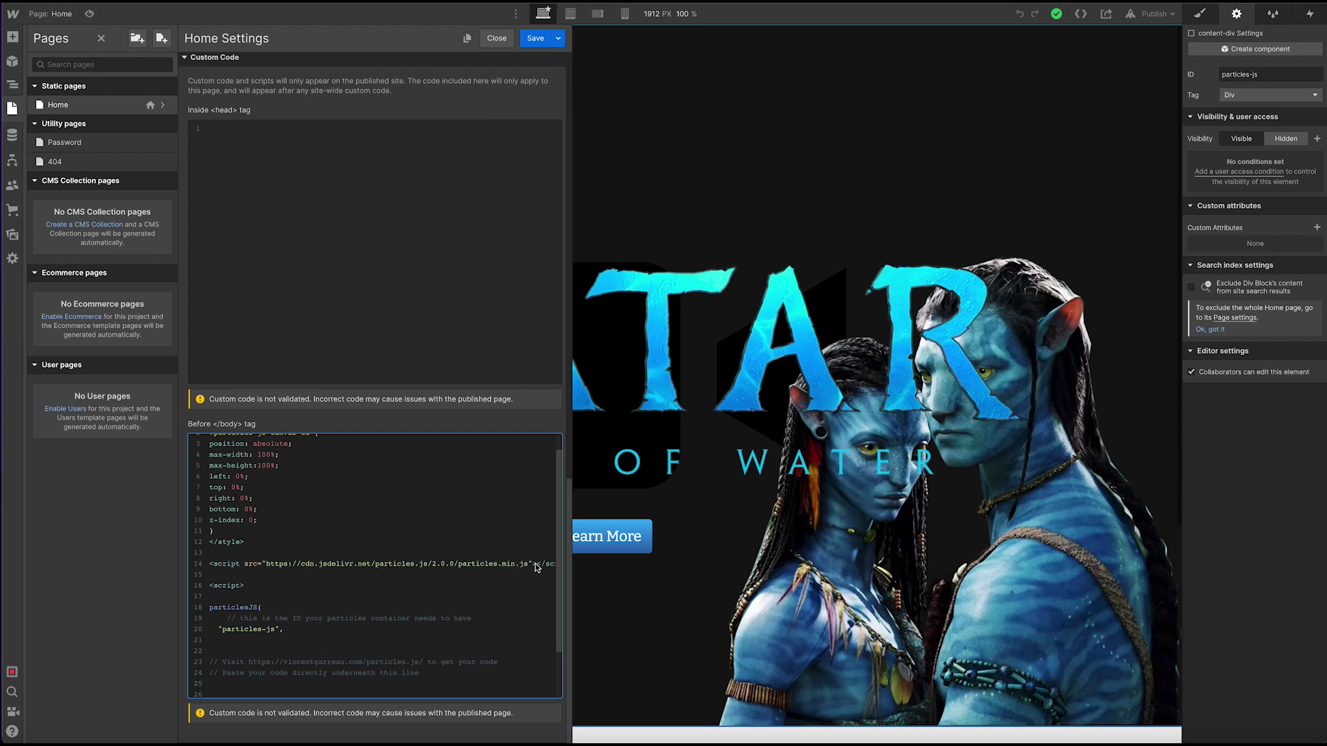
scroll(516, 566, down, 2)
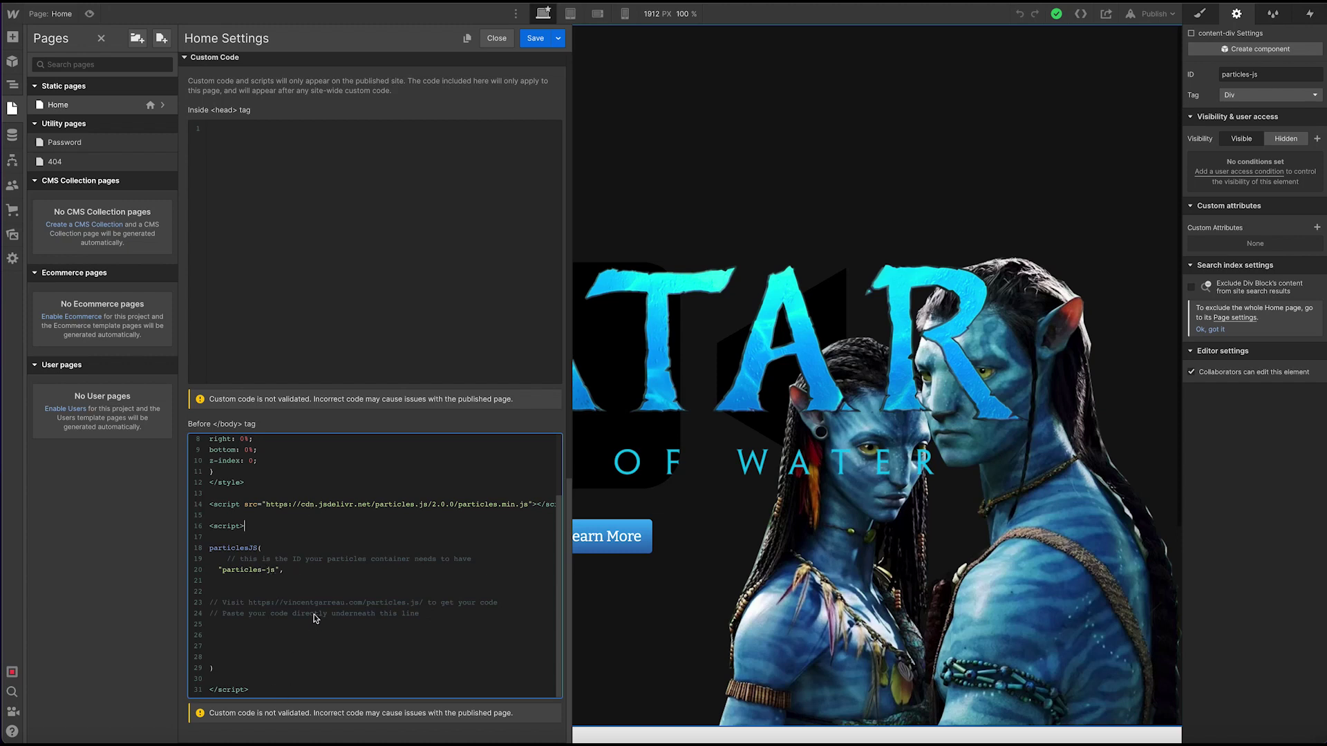
drag(276, 573, 223, 574)
click(319, 574)
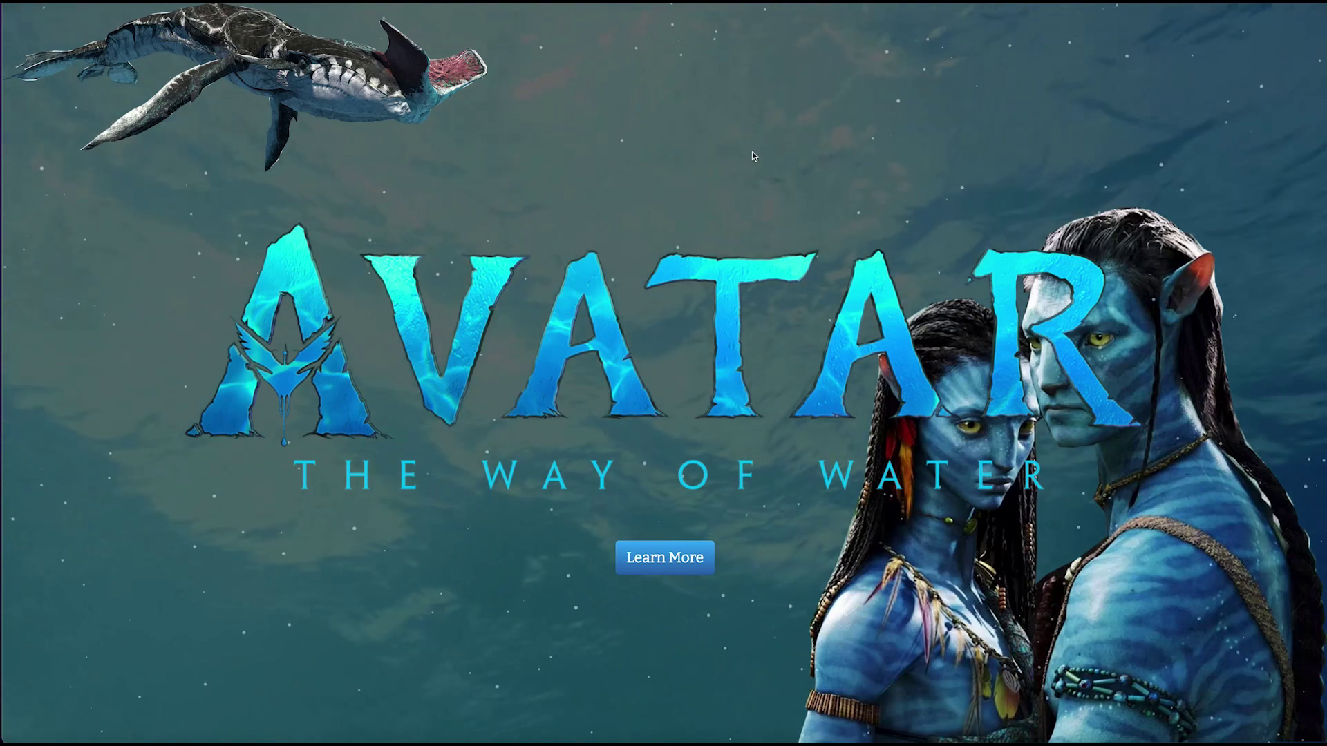
scroll(754, 156, down, 4)
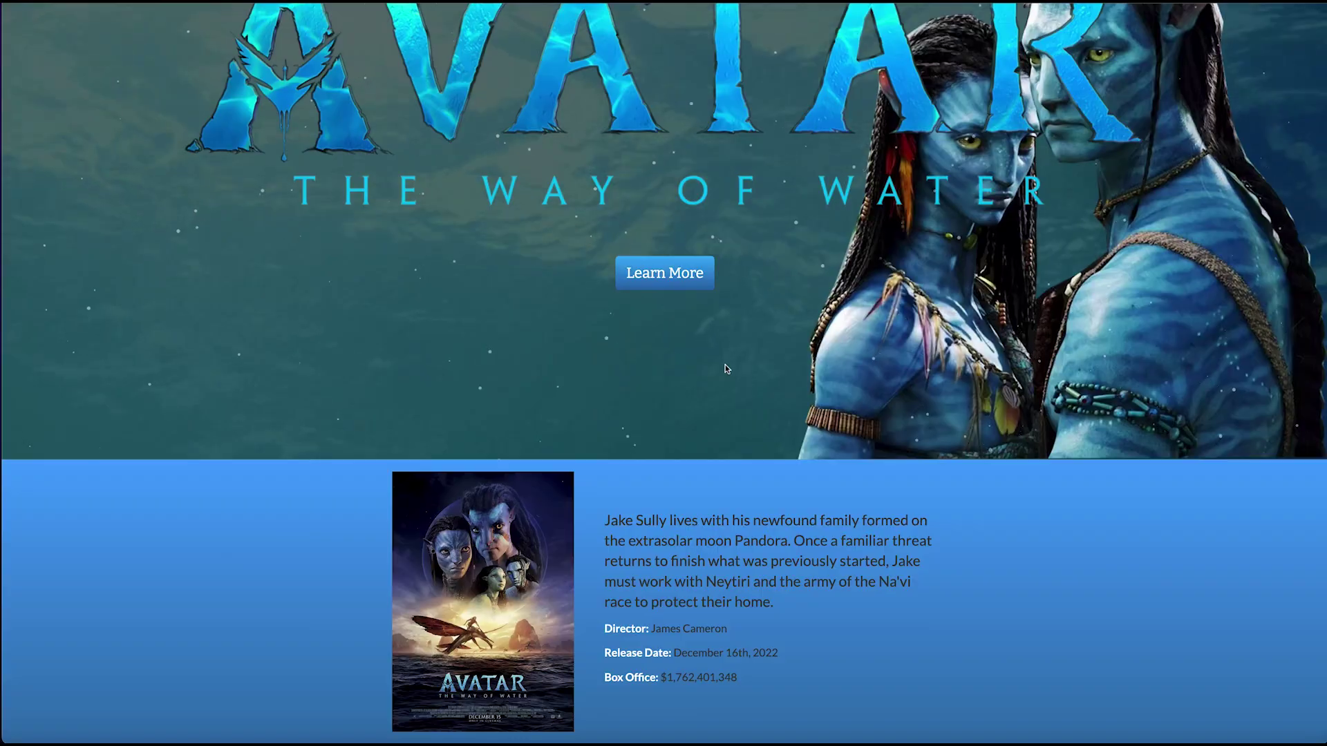
scroll(724, 364, up, 5)
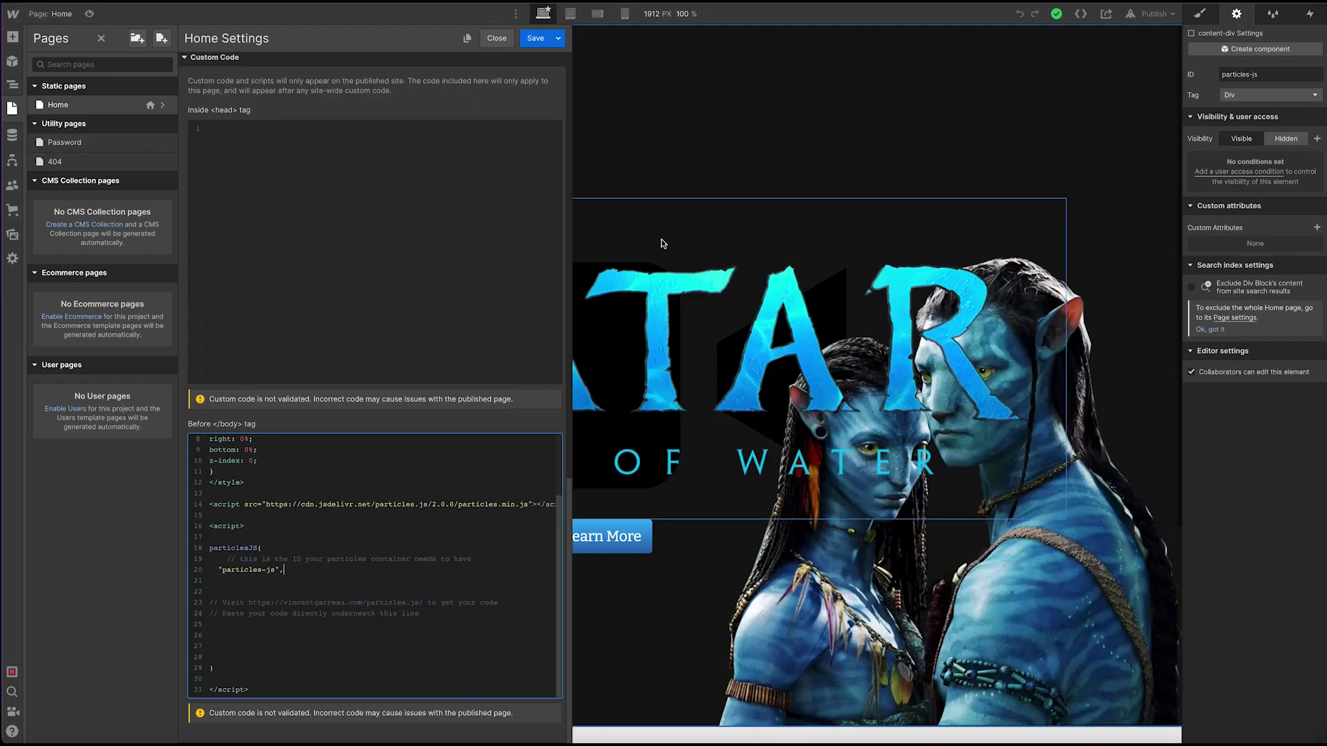
Check the container ID in the particlesJS script, then close the Home page settings and save the changes
drag(278, 569, 242, 570)
click(269, 571)
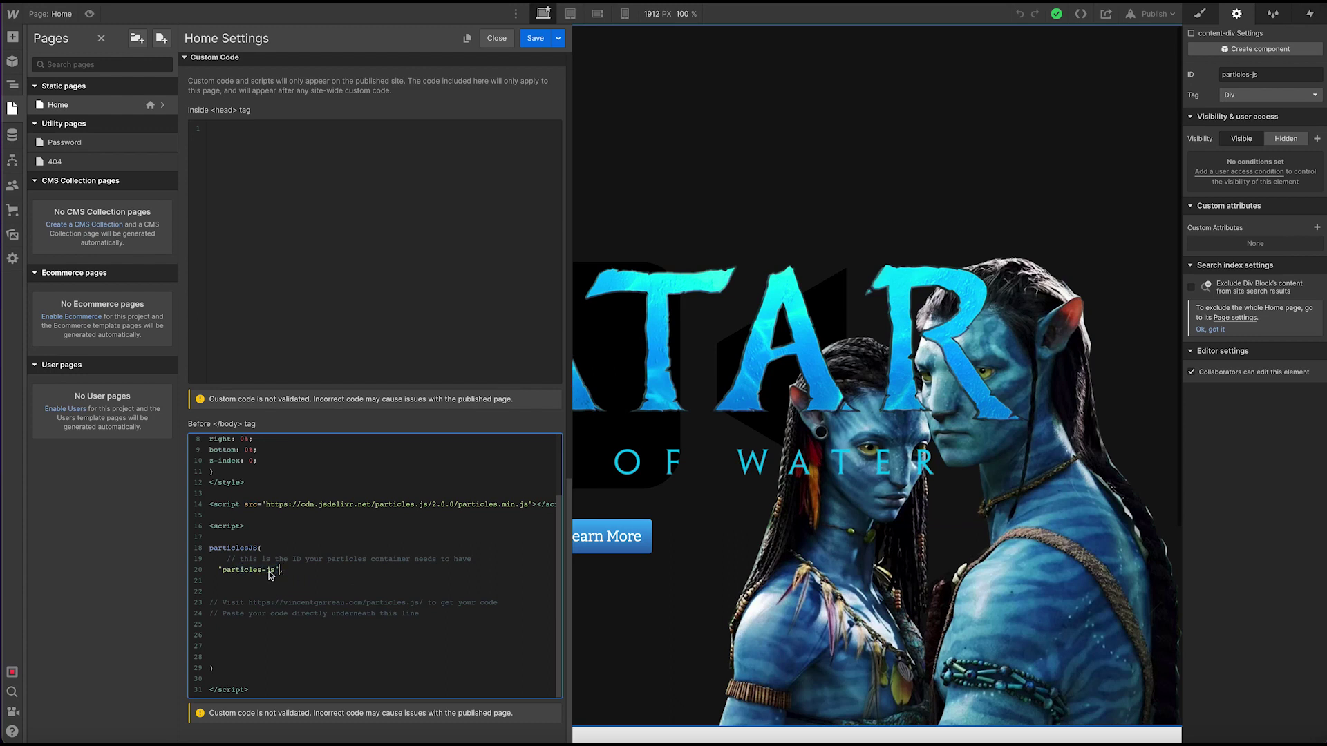
click(706, 165)
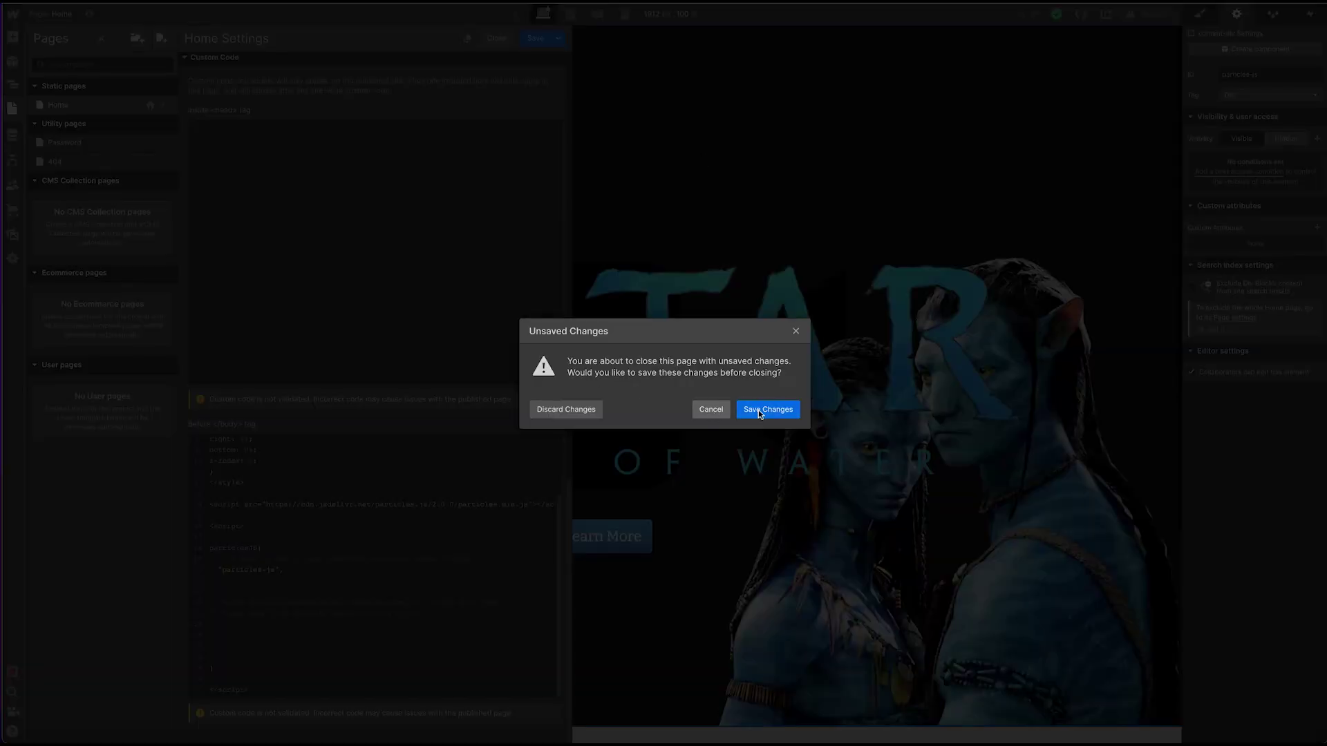
click(757, 409)
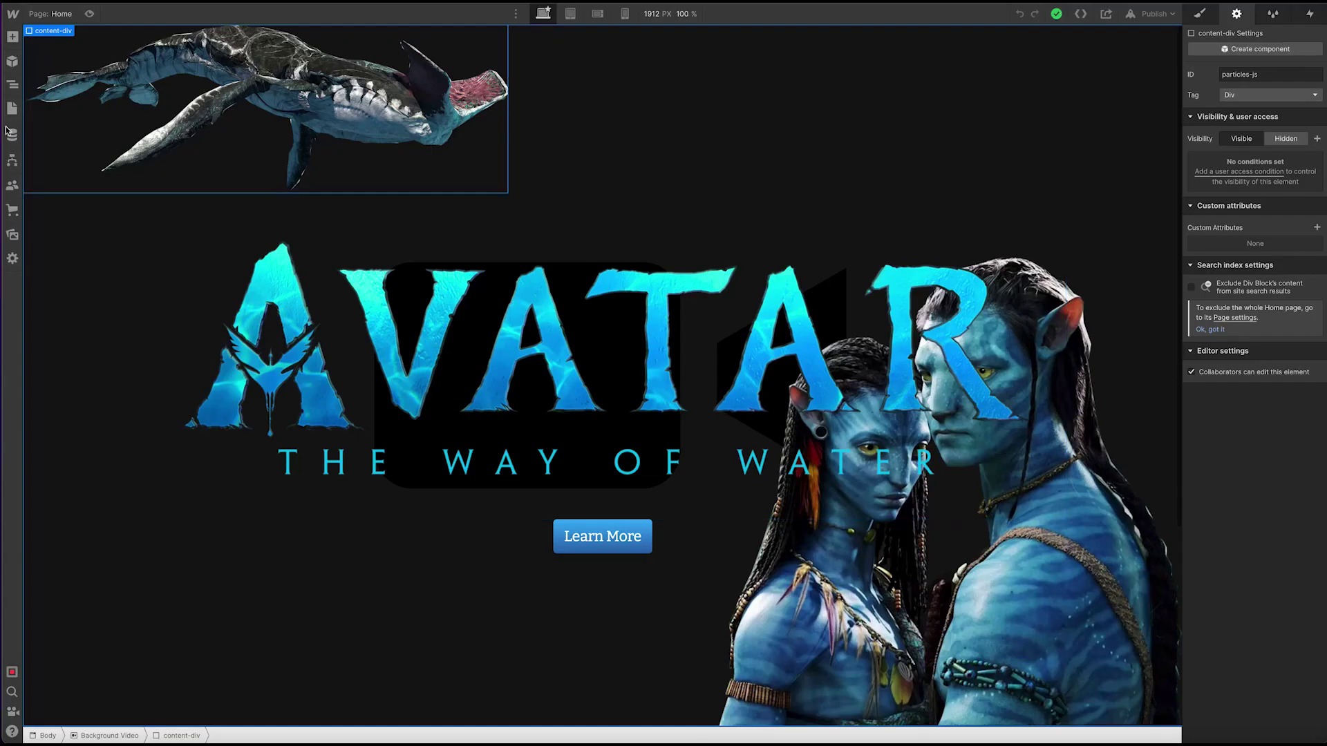
Examine the content-div's styles and its element ID with the page structure shown
click(13, 85)
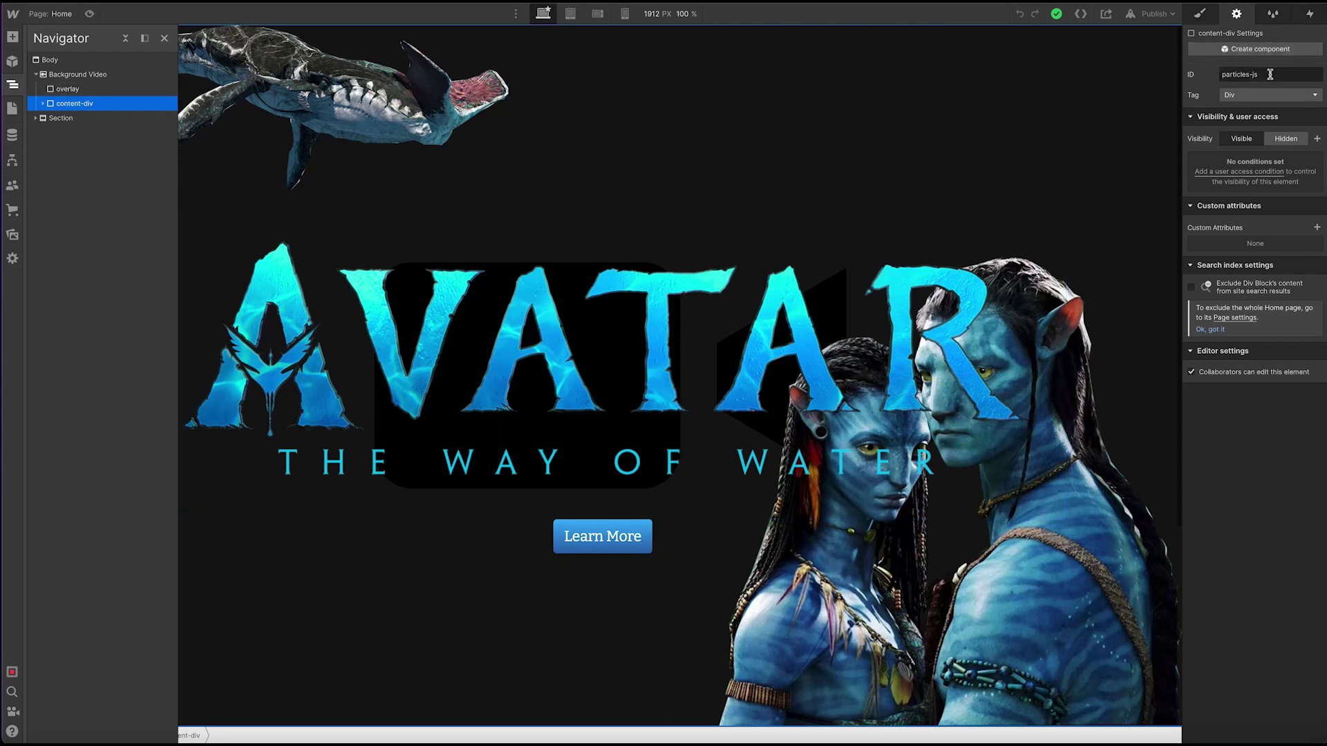
click(1204, 14)
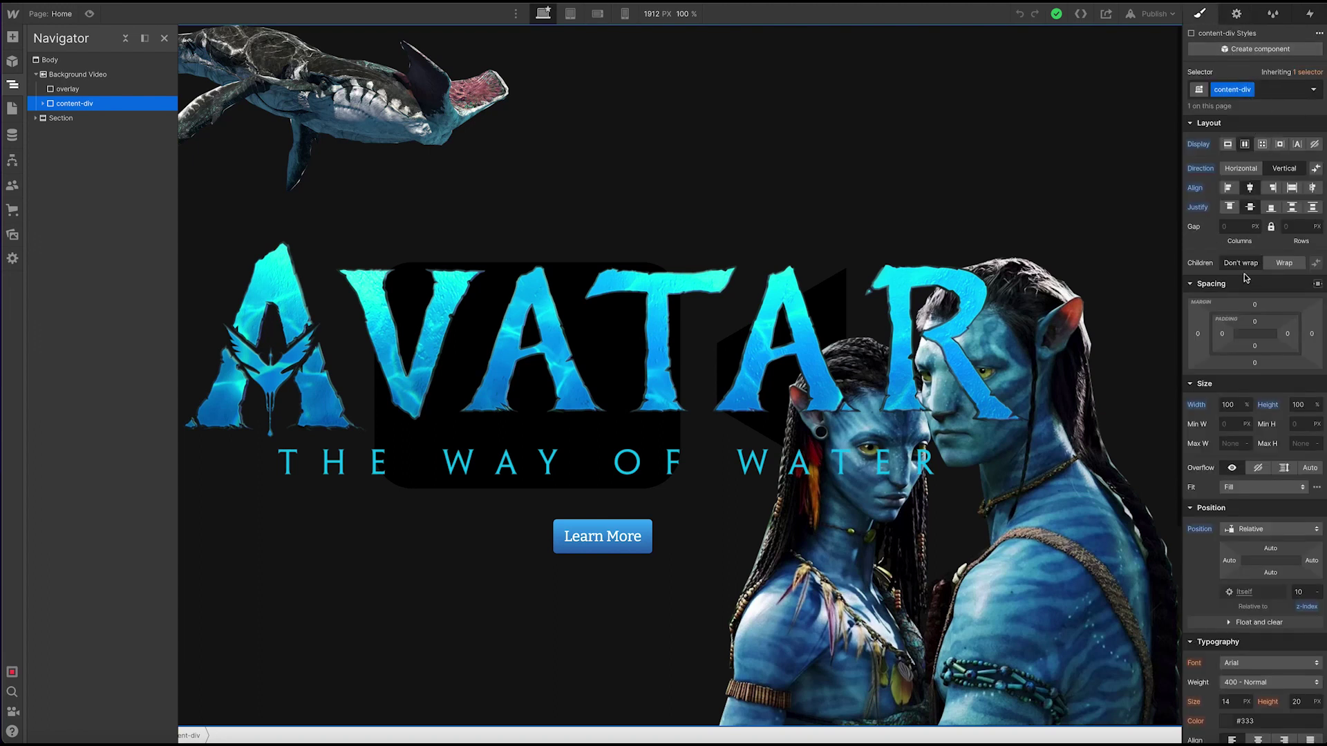
click(1236, 14)
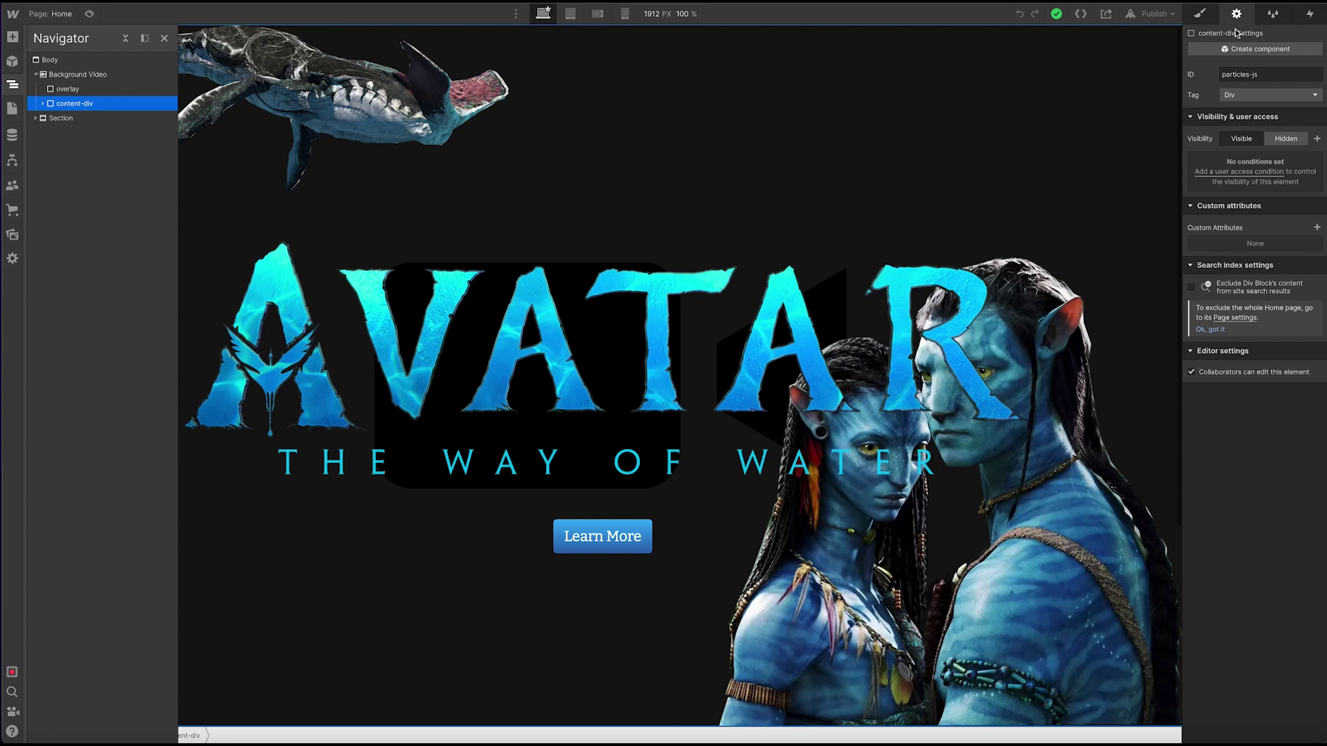
drag(1221, 75, 1261, 75)
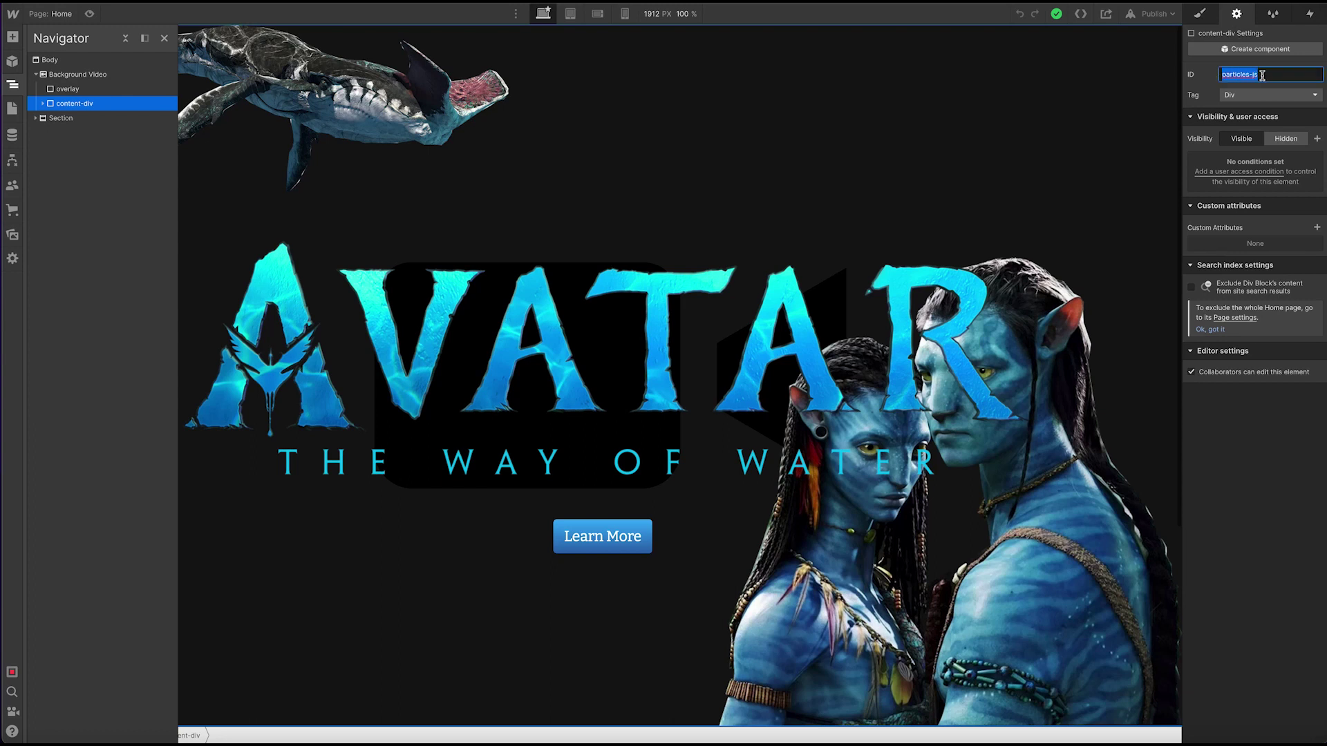
click(1269, 79)
triple_click(1239, 75)
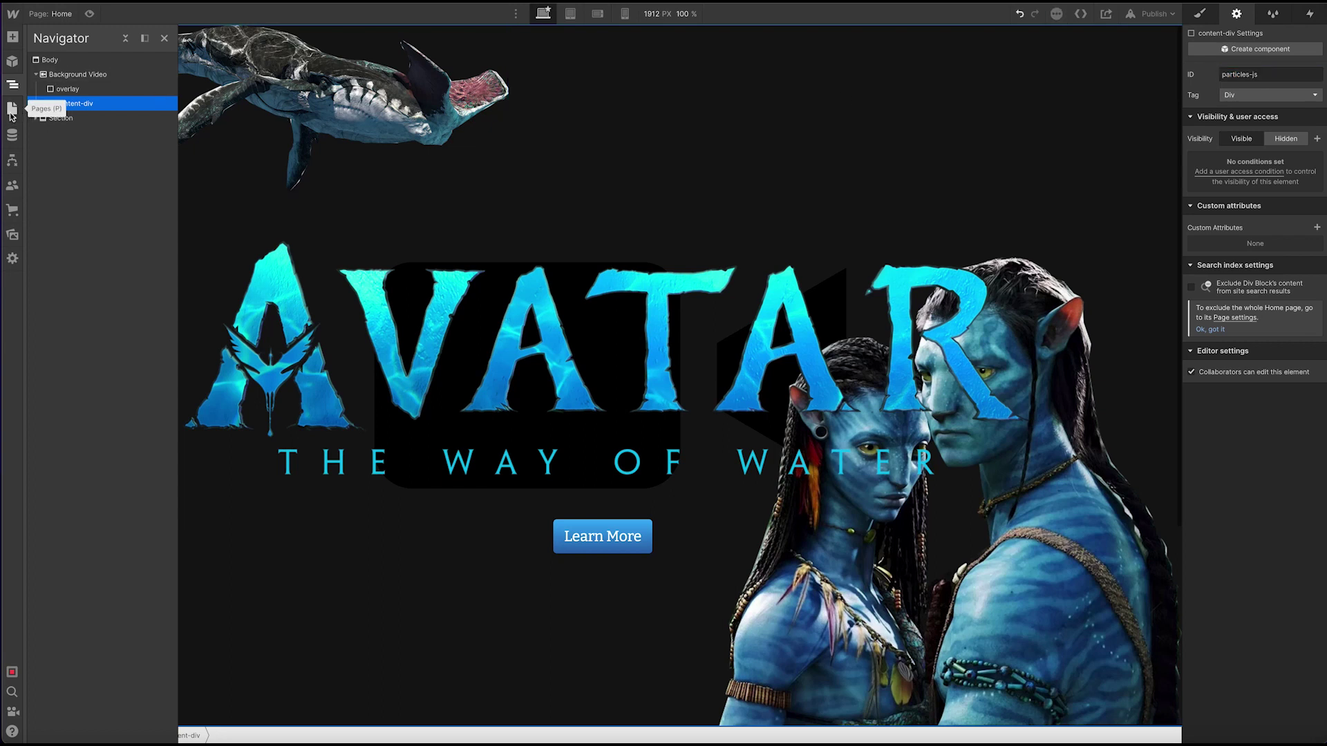
Reopen the Home page's custom code and compare the script's container ID with the content-div's ID
click(11, 110)
click(165, 105)
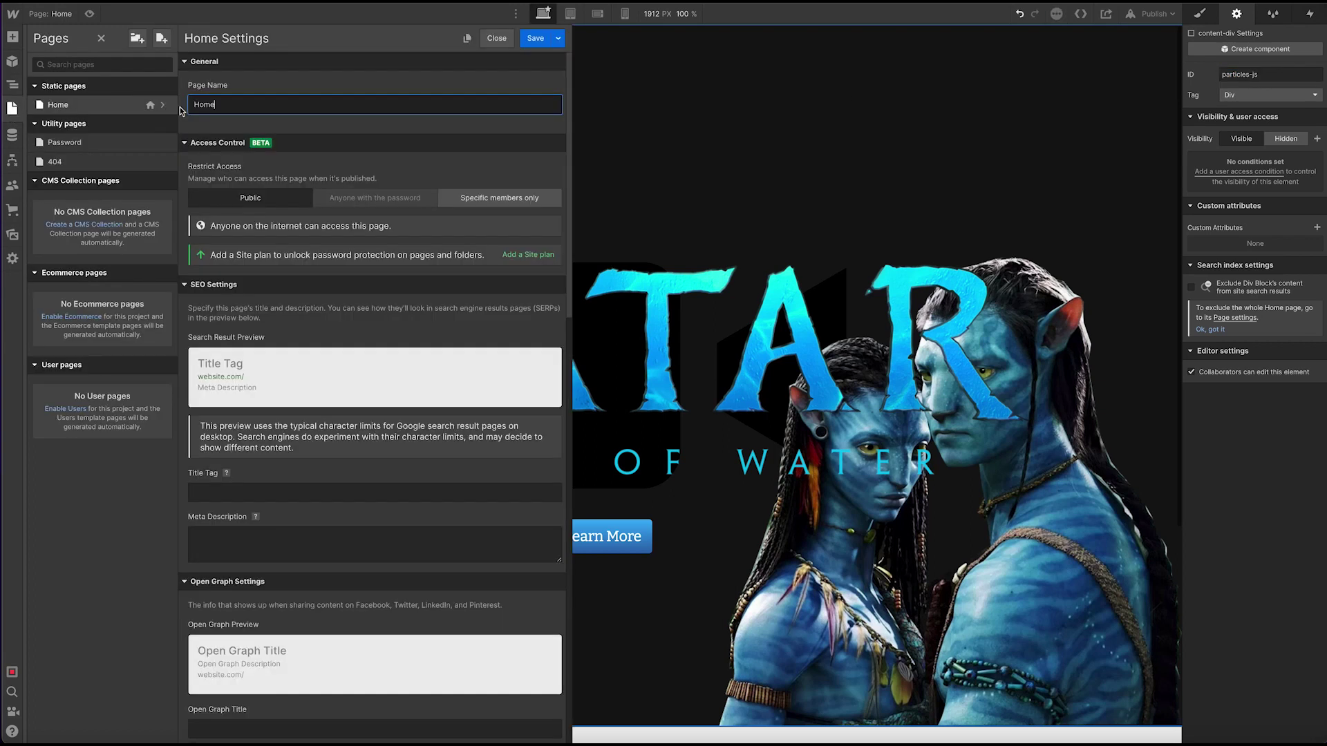
scroll(380, 344, down, 15)
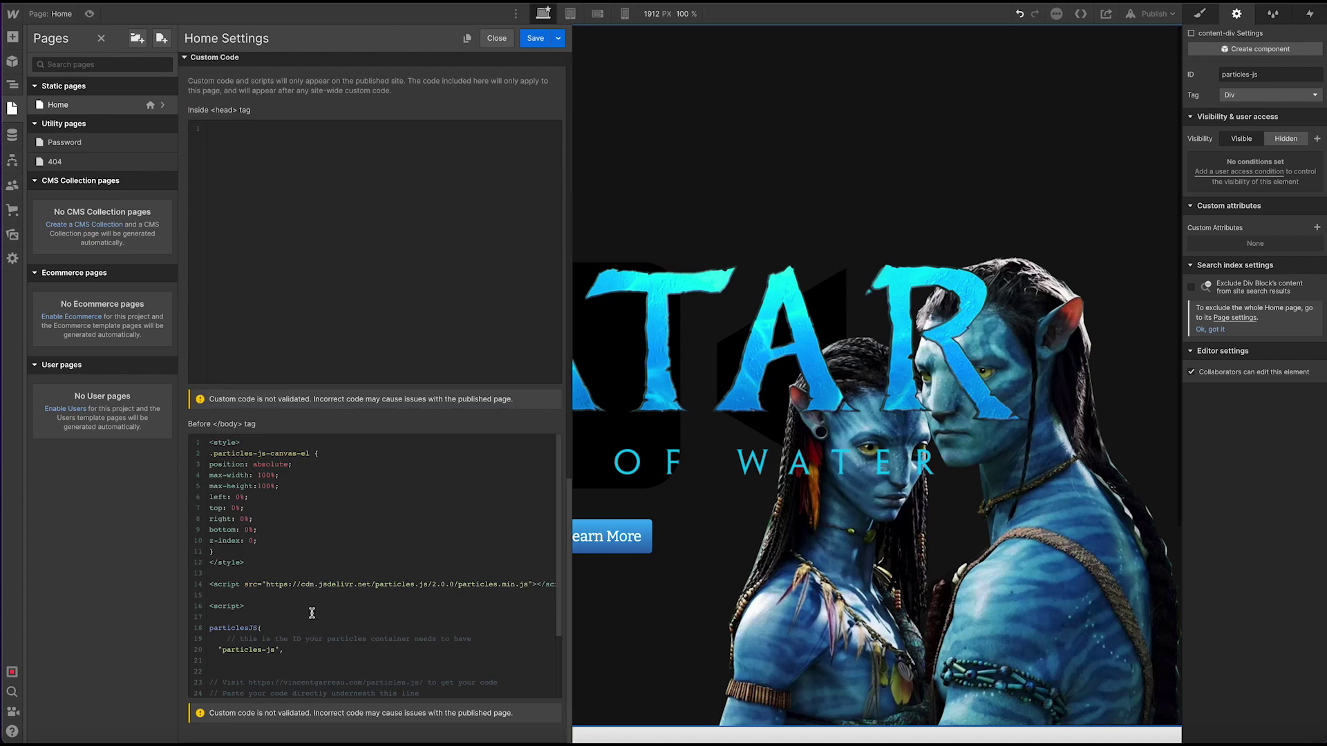
scroll(312, 613, down, 2)
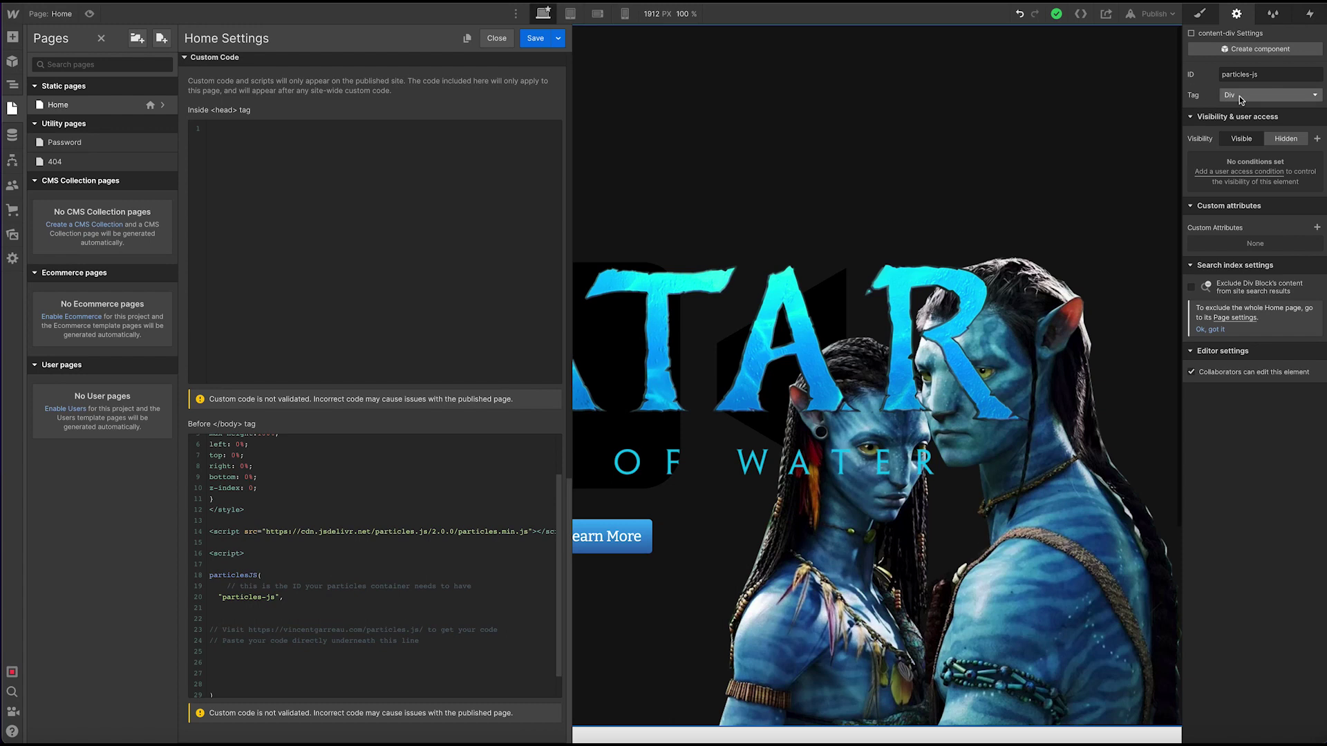
scroll(334, 587, down, 1)
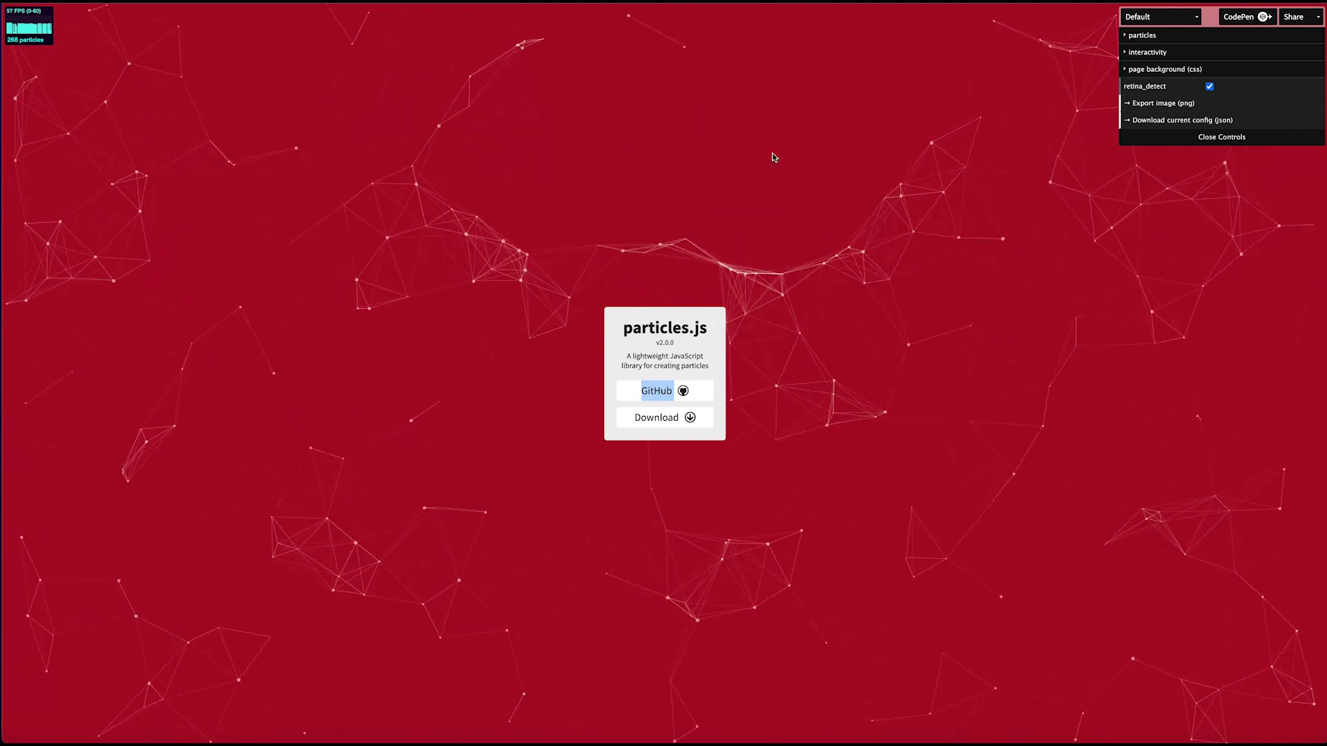
Turn off the automatic line linking between the particles
click(1125, 53)
click(1126, 35)
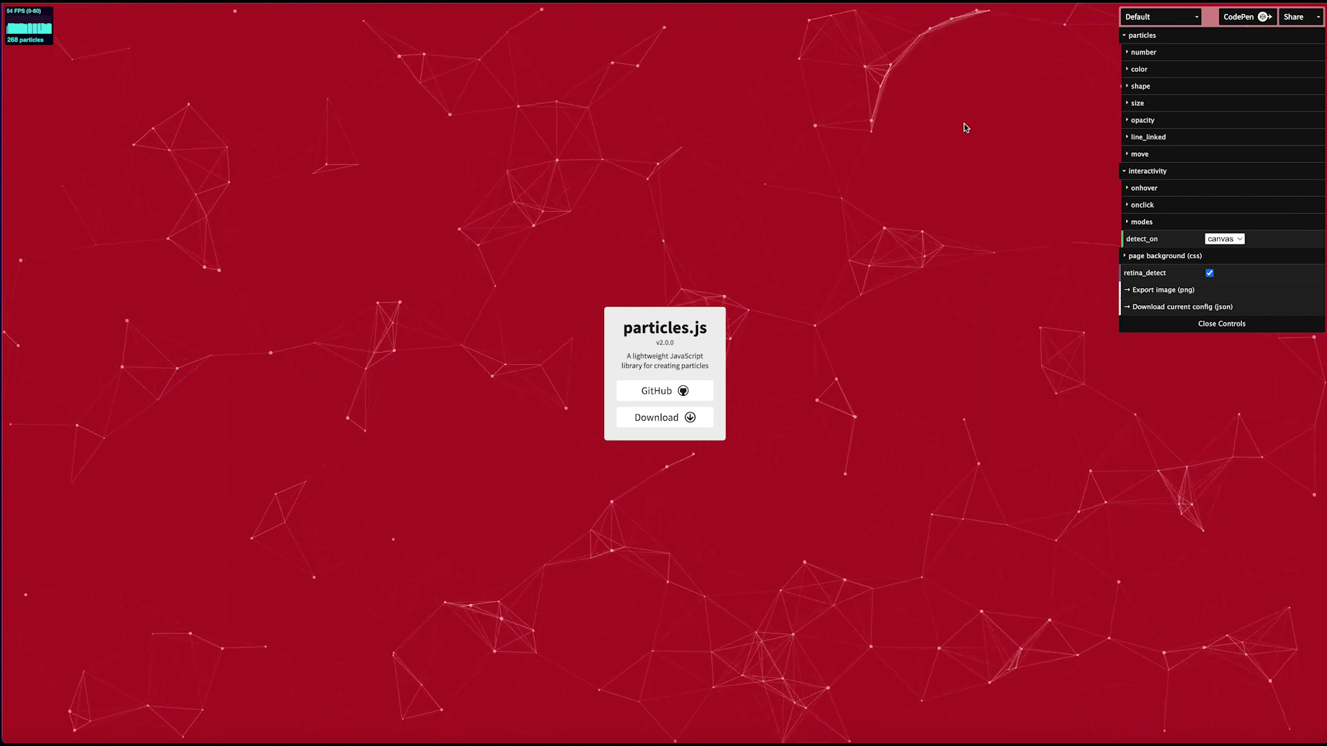
click(1127, 137)
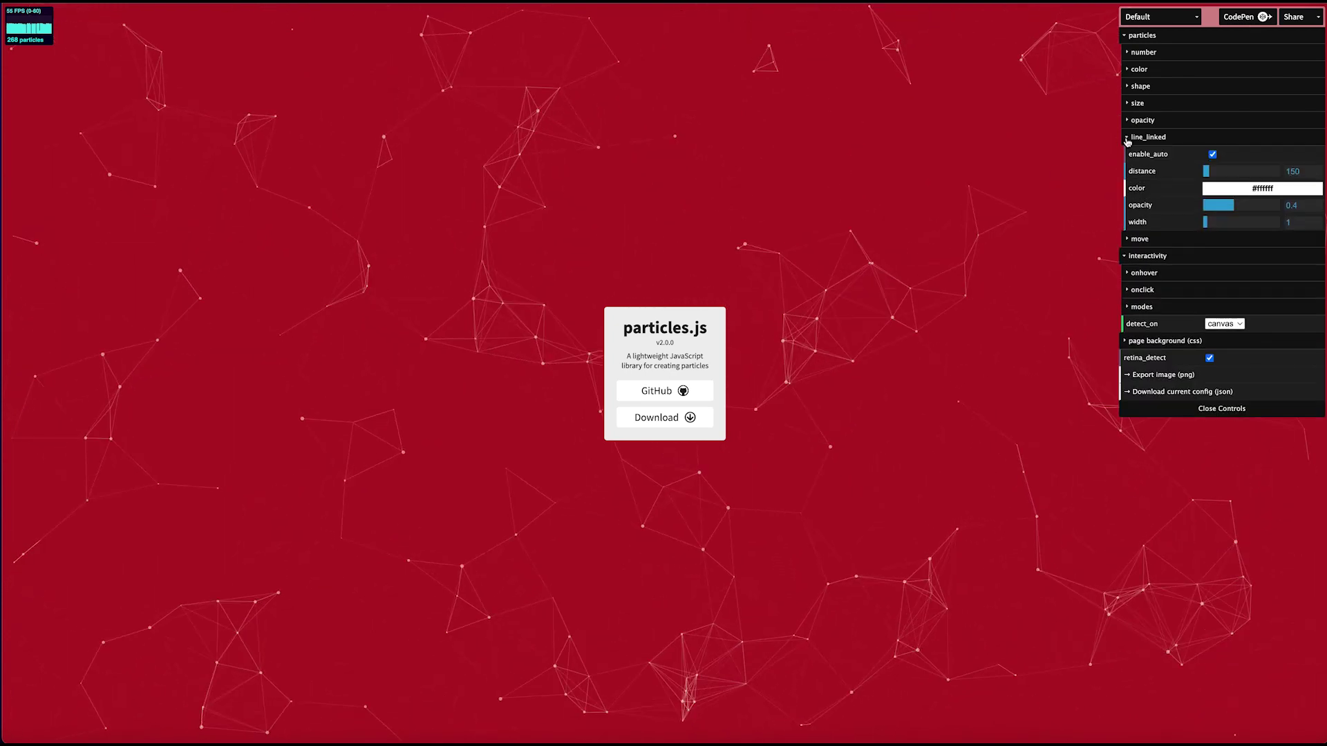
click(1211, 155)
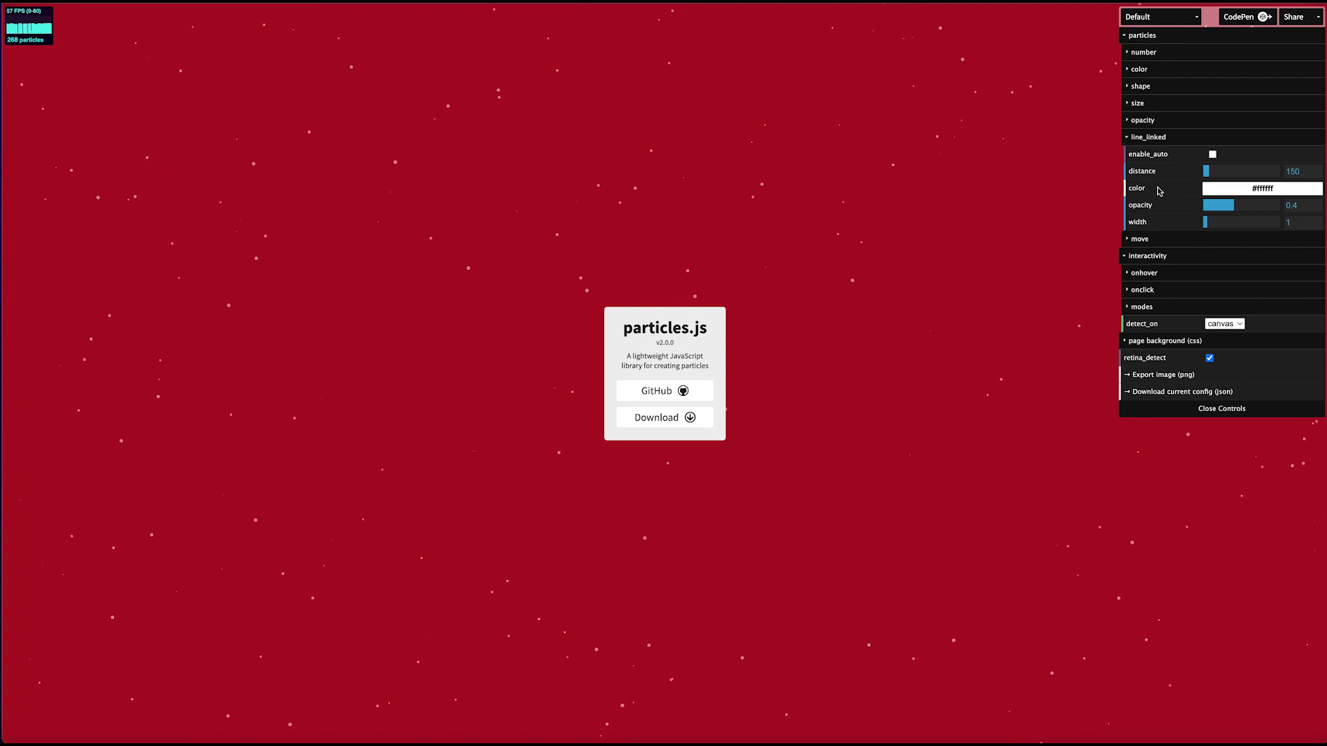
Examine the particle size settings and the particle color picker
click(1131, 103)
click(1128, 70)
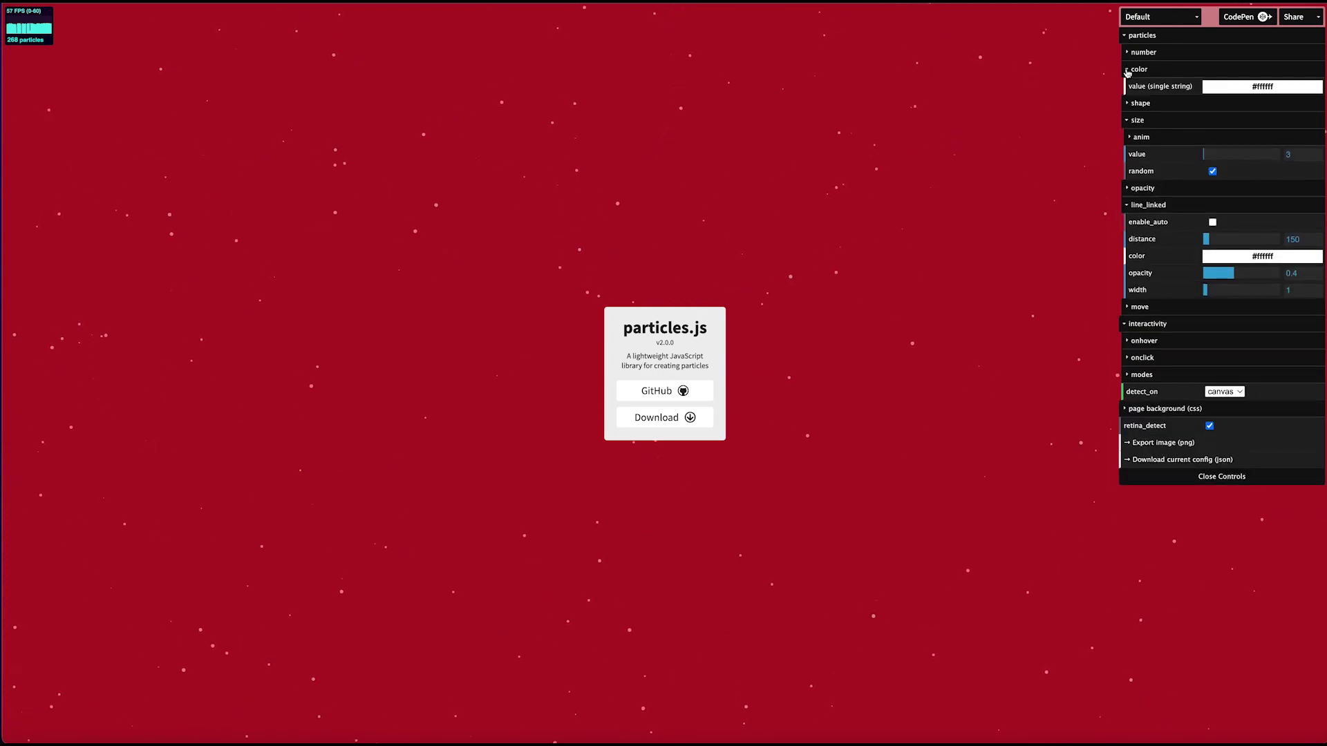
mouse_move(1268, 88)
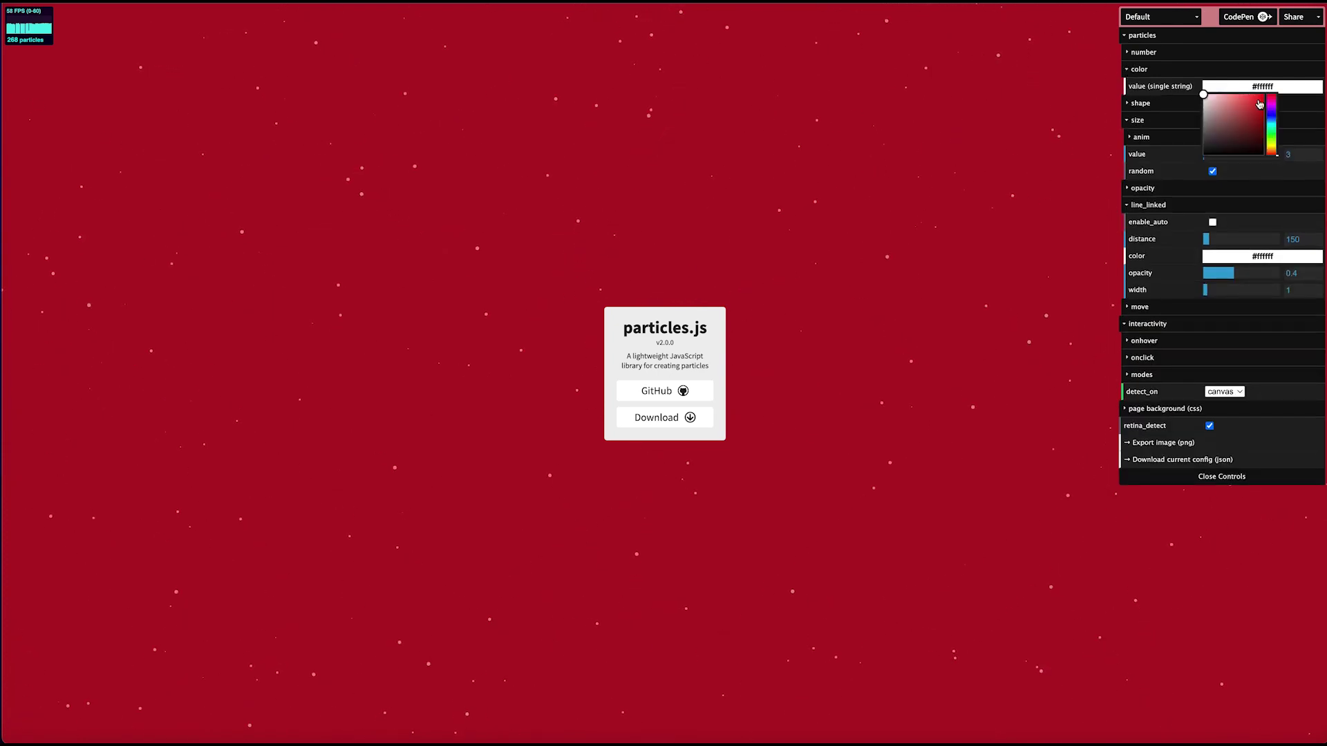
mouse_move(1270, 105)
mouse_down()
mouse_move(1256, 133)
mouse_move(1271, 145)
mouse_move(1257, 119)
mouse_move(1182, 89)
mouse_up()
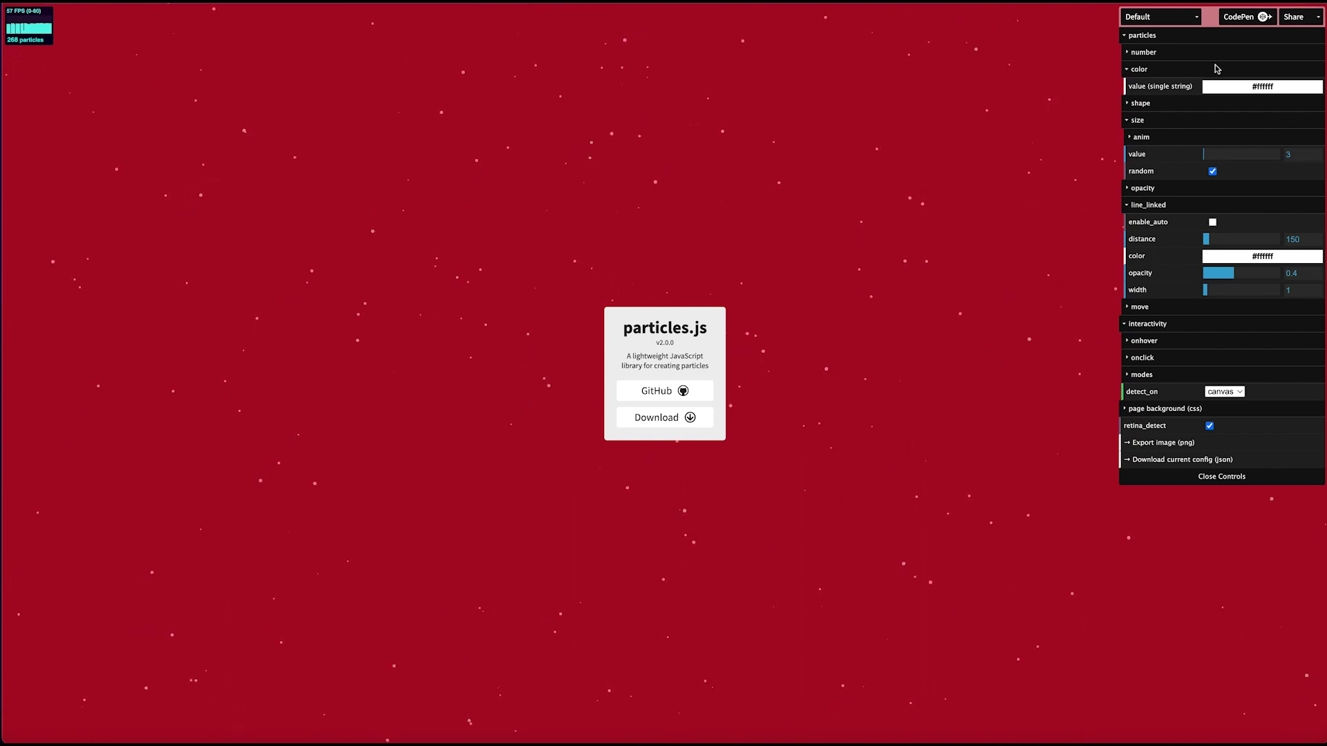
Try the edge, polygon, star and image types for the particle shape with the stroke and polygon settings shown
click(1133, 103)
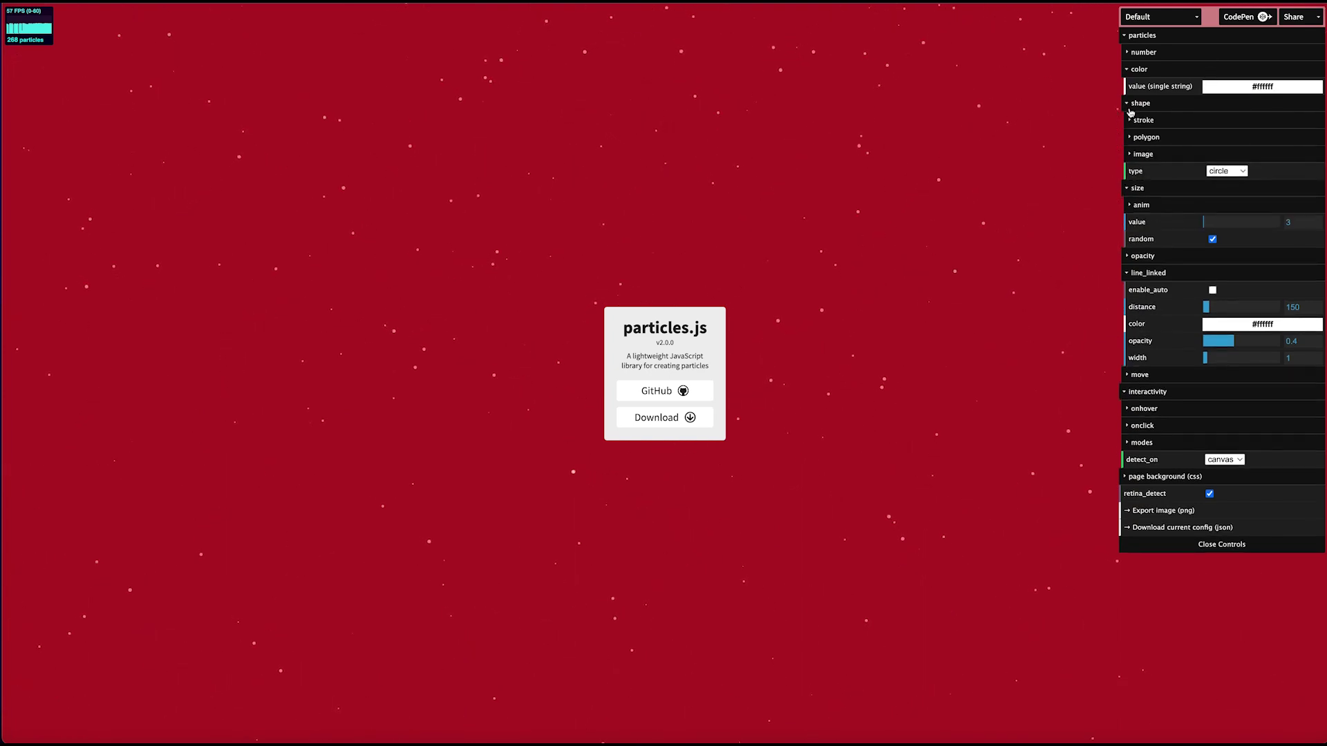
click(1133, 123)
click(1131, 171)
click(1227, 205)
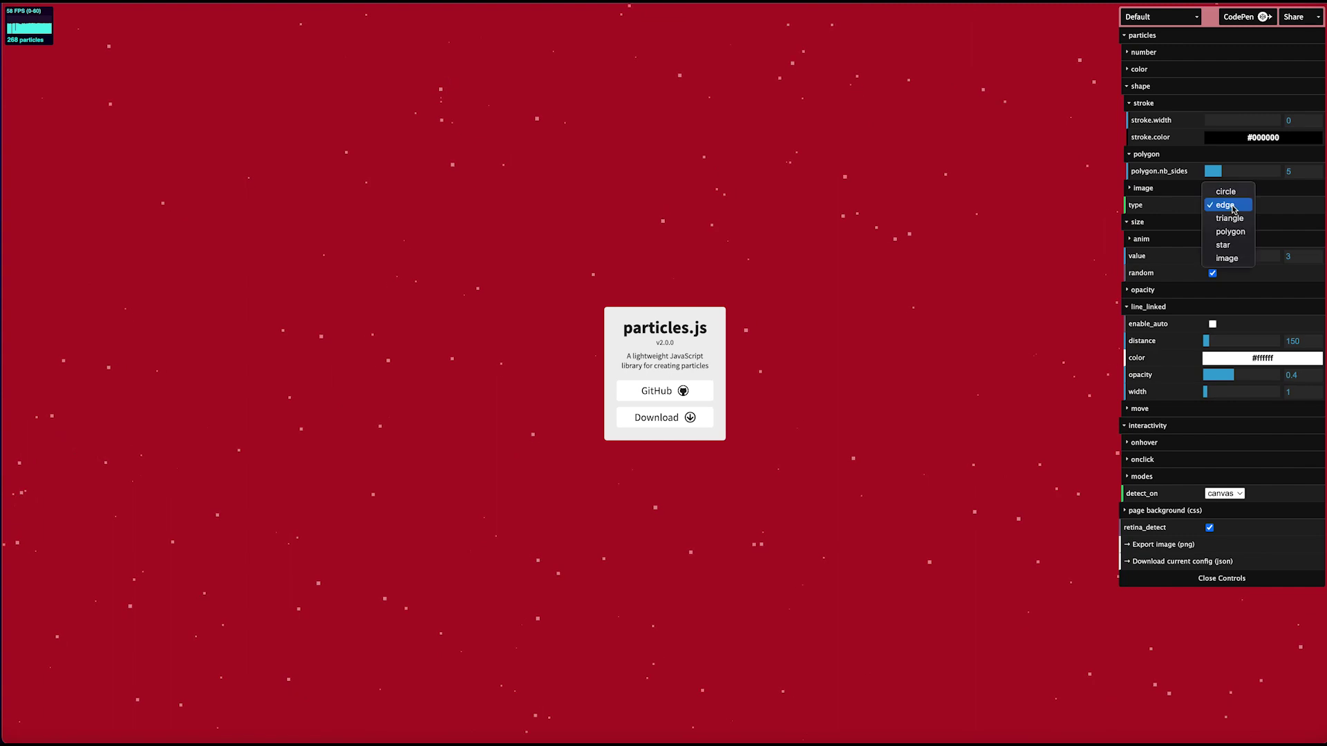
click(1236, 207)
click(1236, 208)
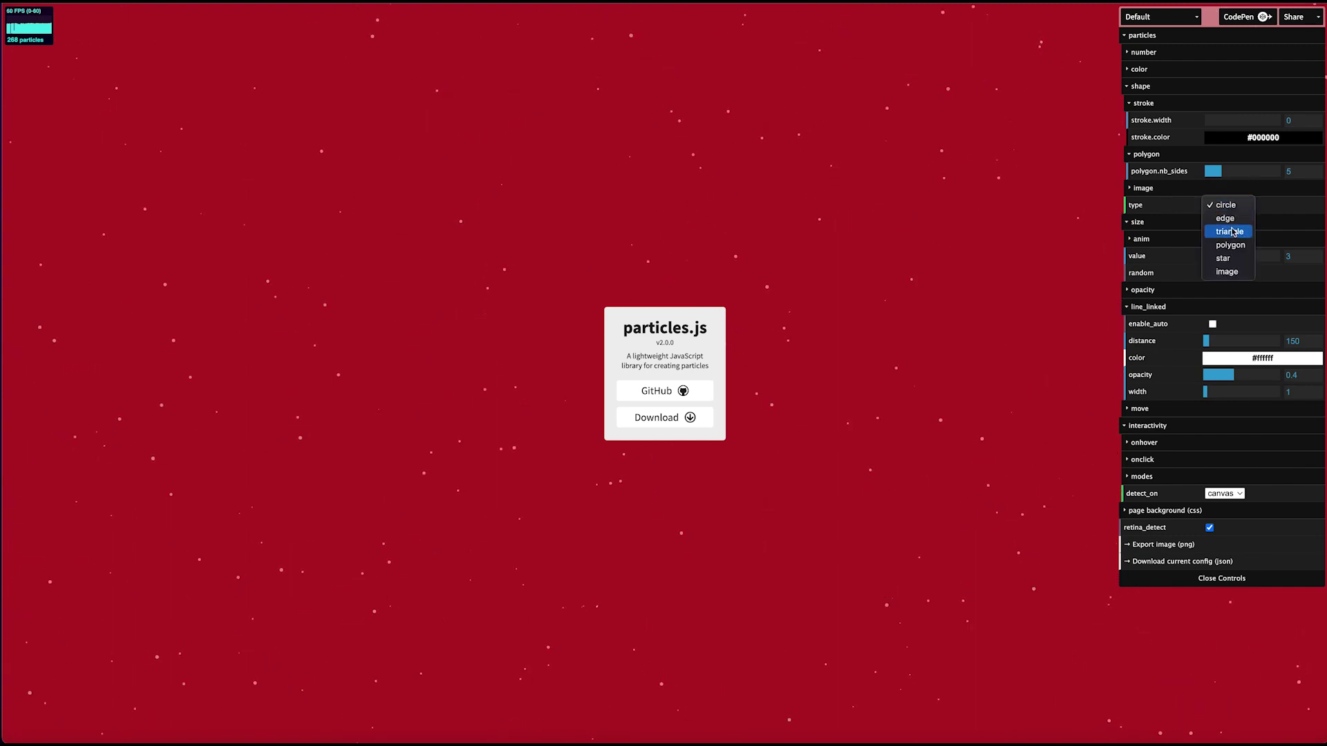
click(1230, 246)
click(1229, 207)
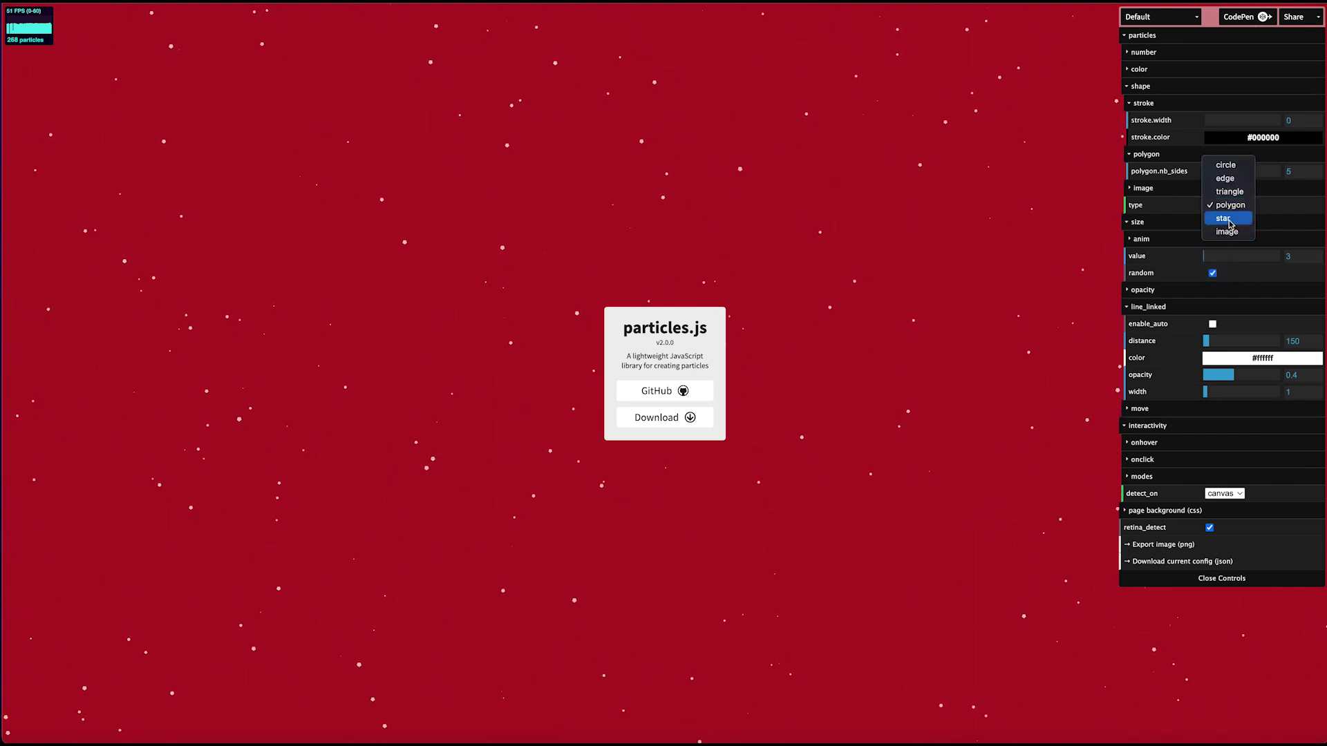
click(1225, 218)
click(1230, 209)
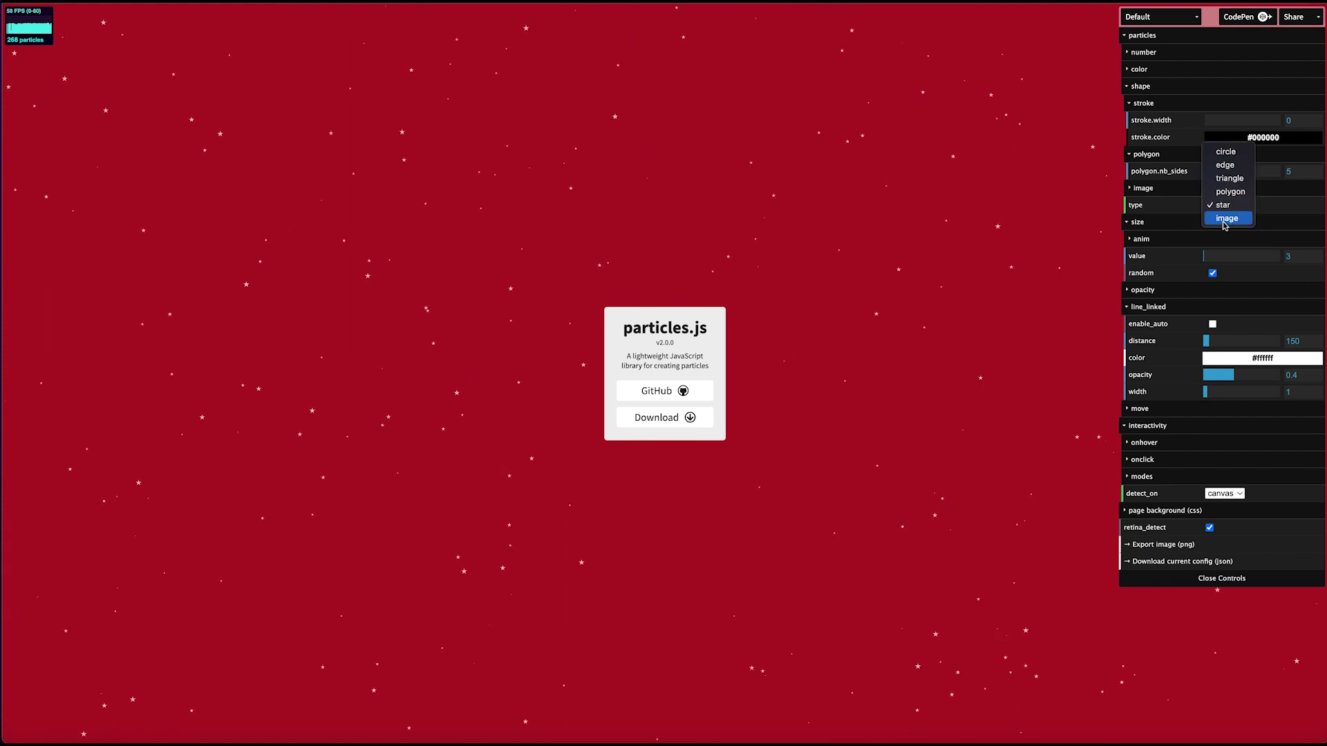
click(1225, 220)
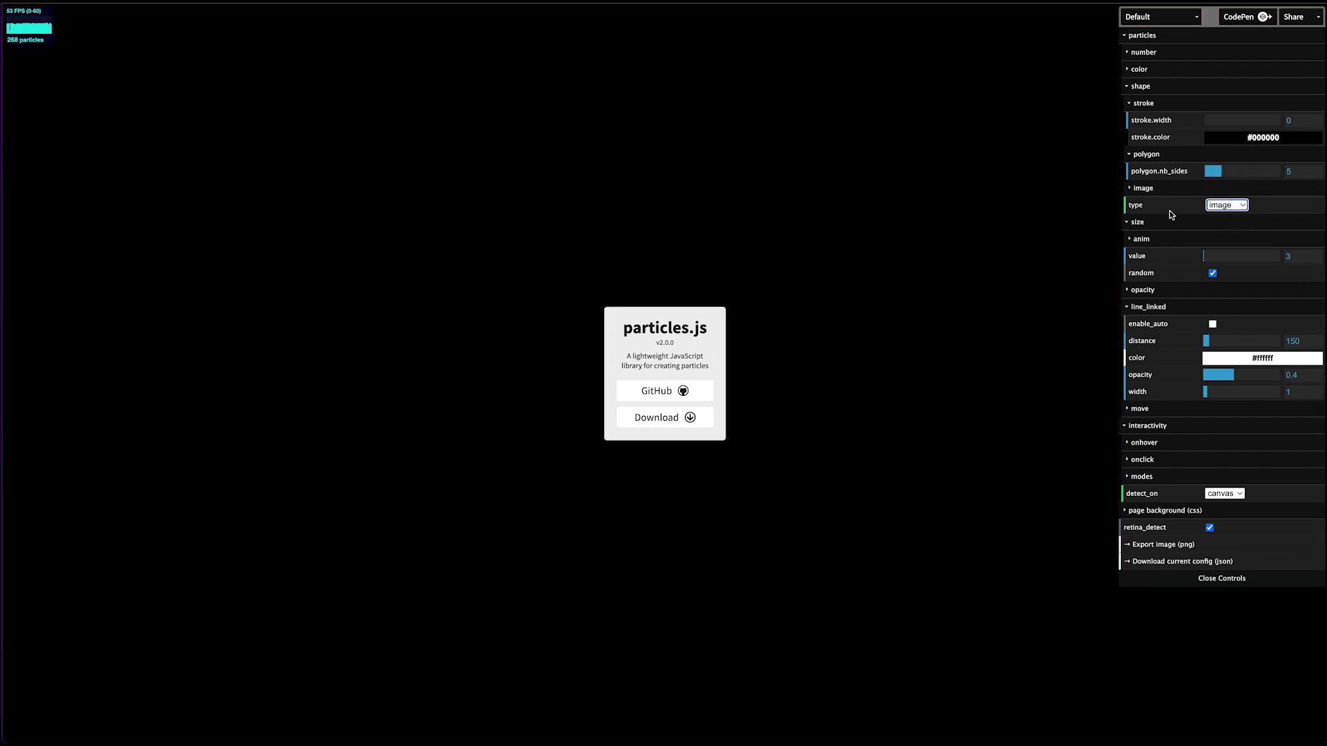
Check the image source setting for the particle shape, and set the shape type back to circle
click(1129, 190)
drag(1267, 206, 1197, 208)
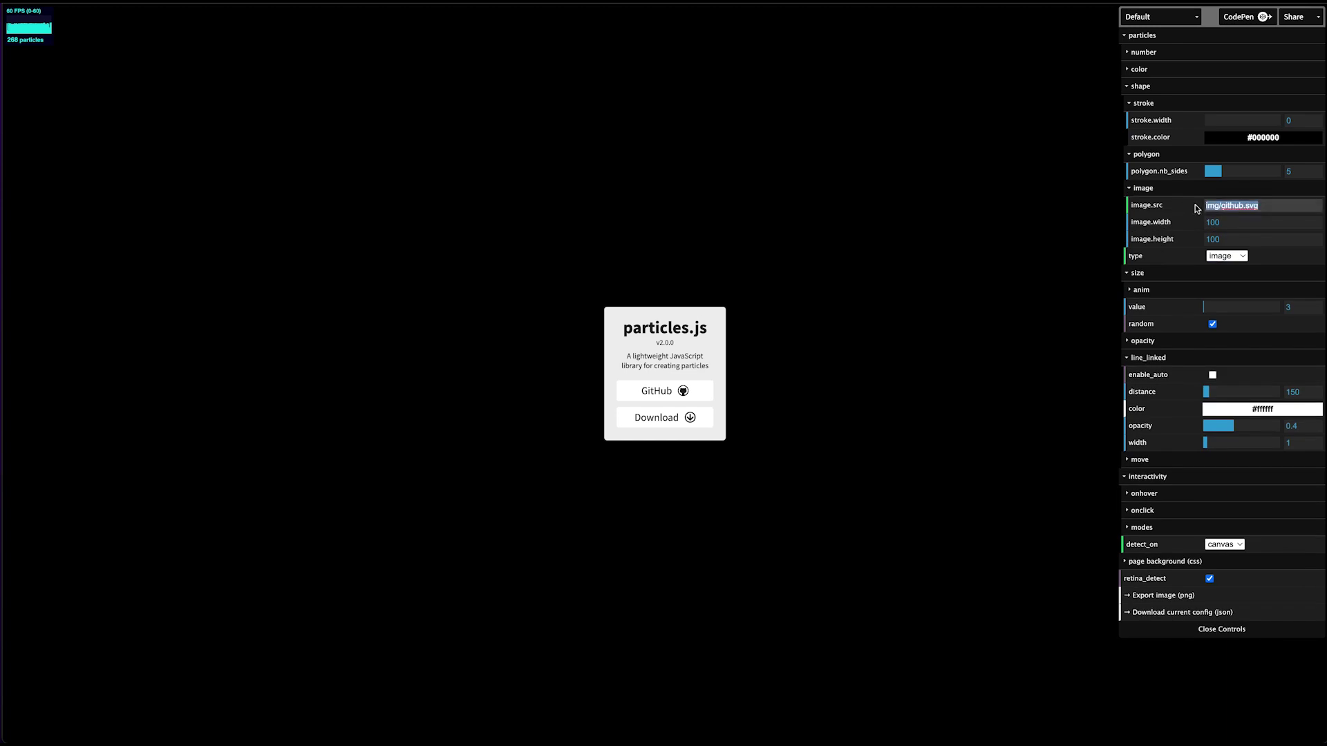
click(1228, 257)
click(1225, 190)
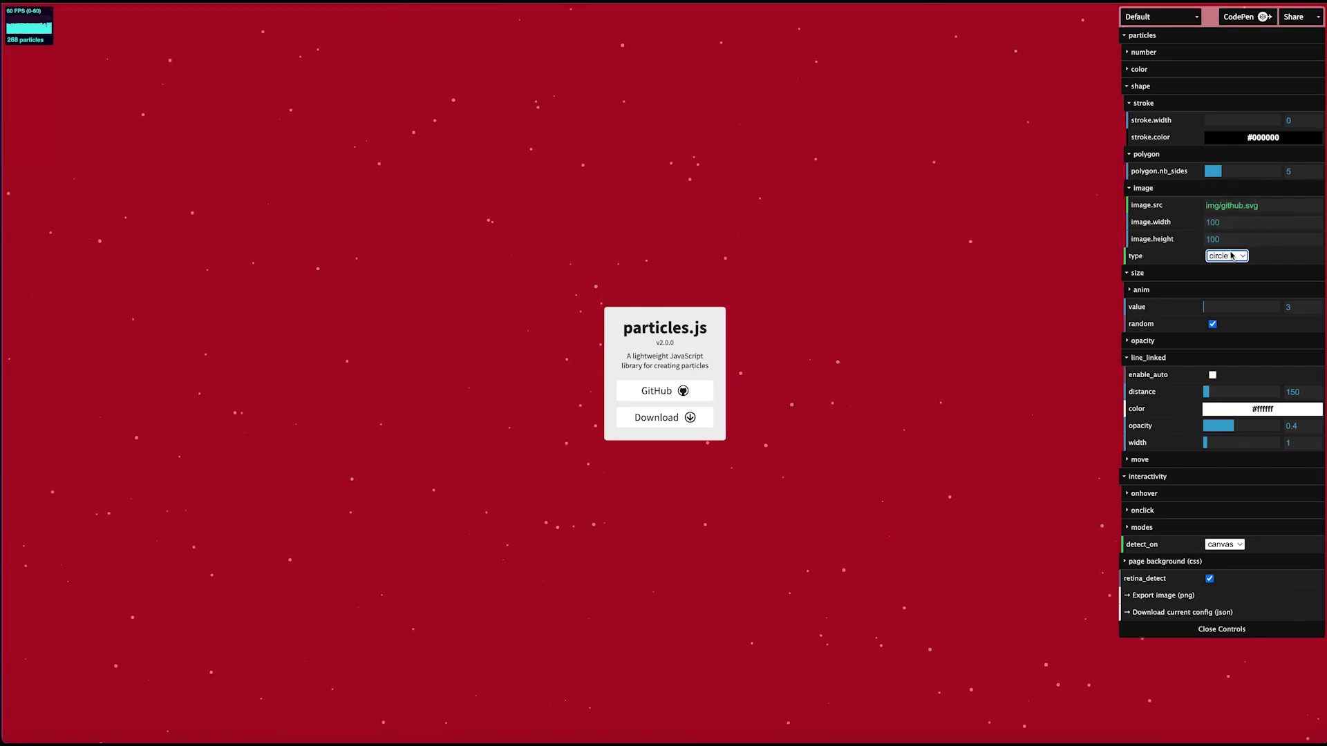
click(1133, 274)
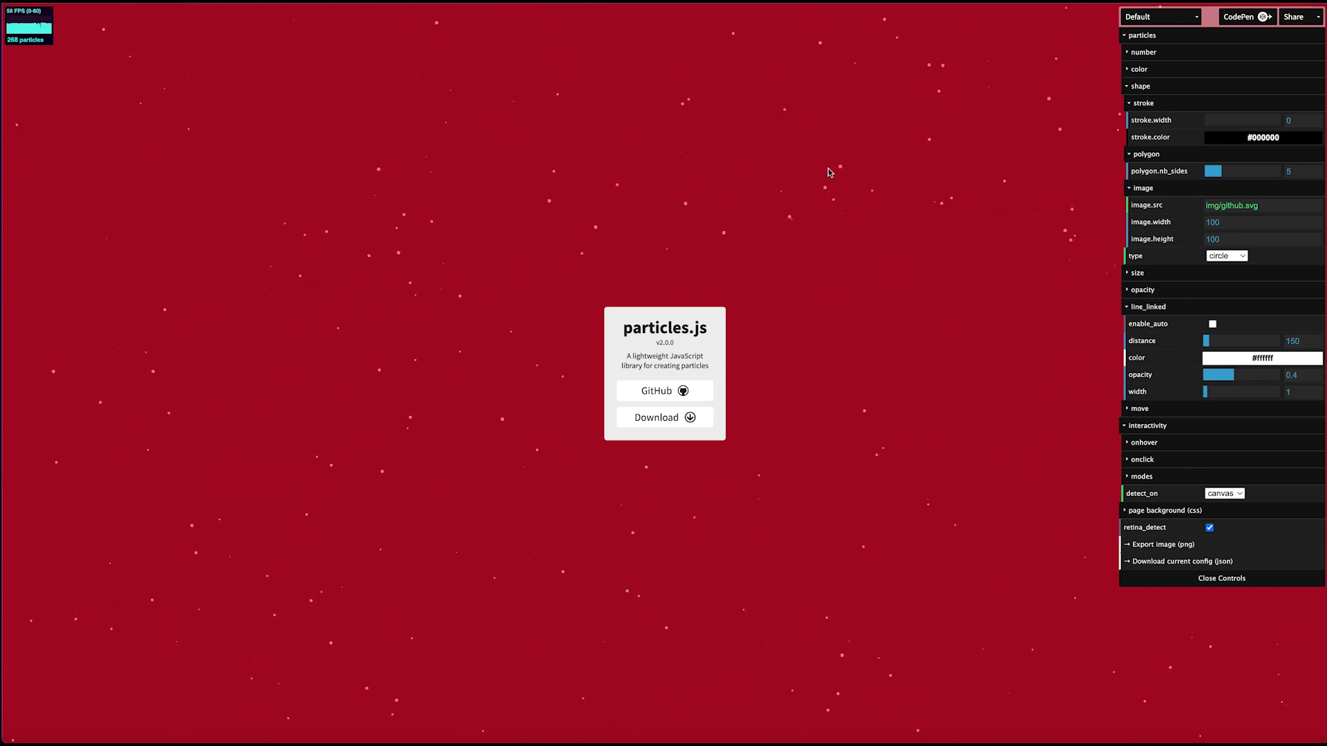
Change the page background color to purple
click(1151, 510)
mouse_move(1161, 527)
click(1227, 536)
drag(1268, 560, 1270, 551)
click(1244, 554)
click(1244, 512)
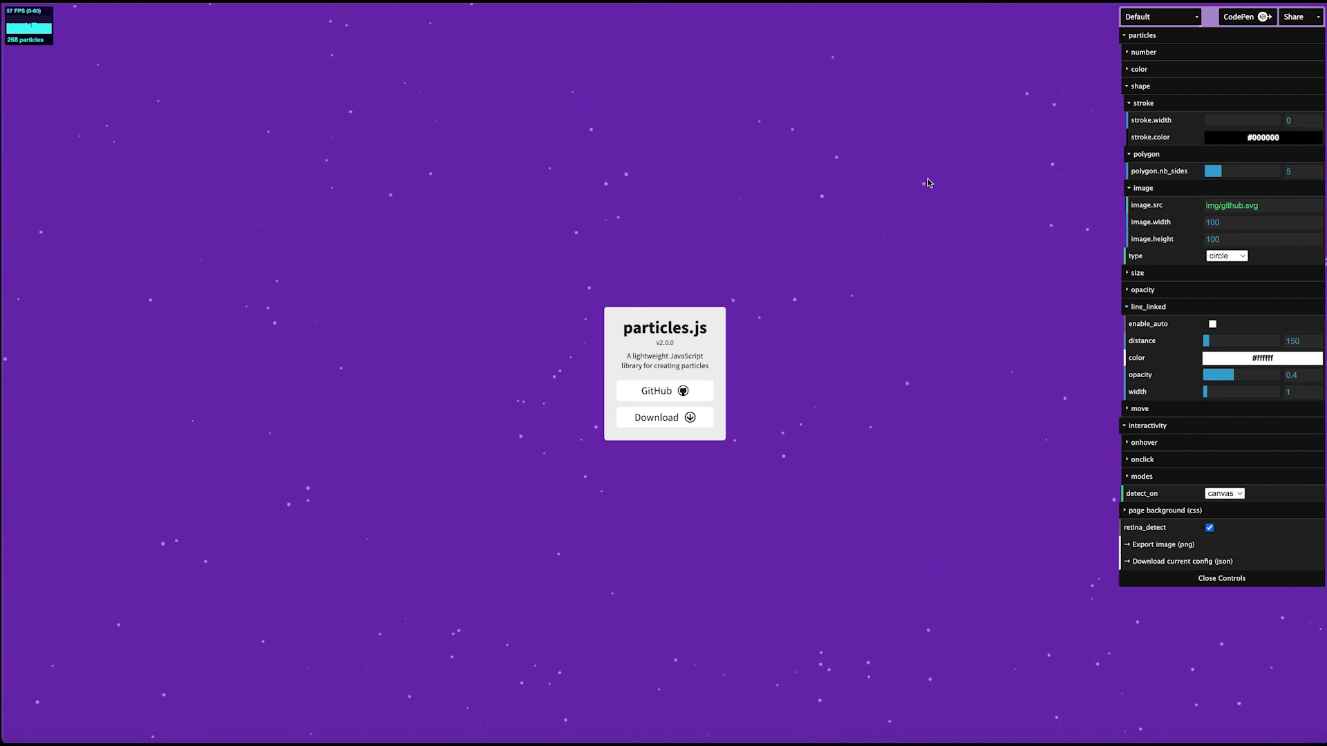
Disable the hover interaction, and test the bubble click mode on the canvas before disabling the click interaction too
click(1141, 446)
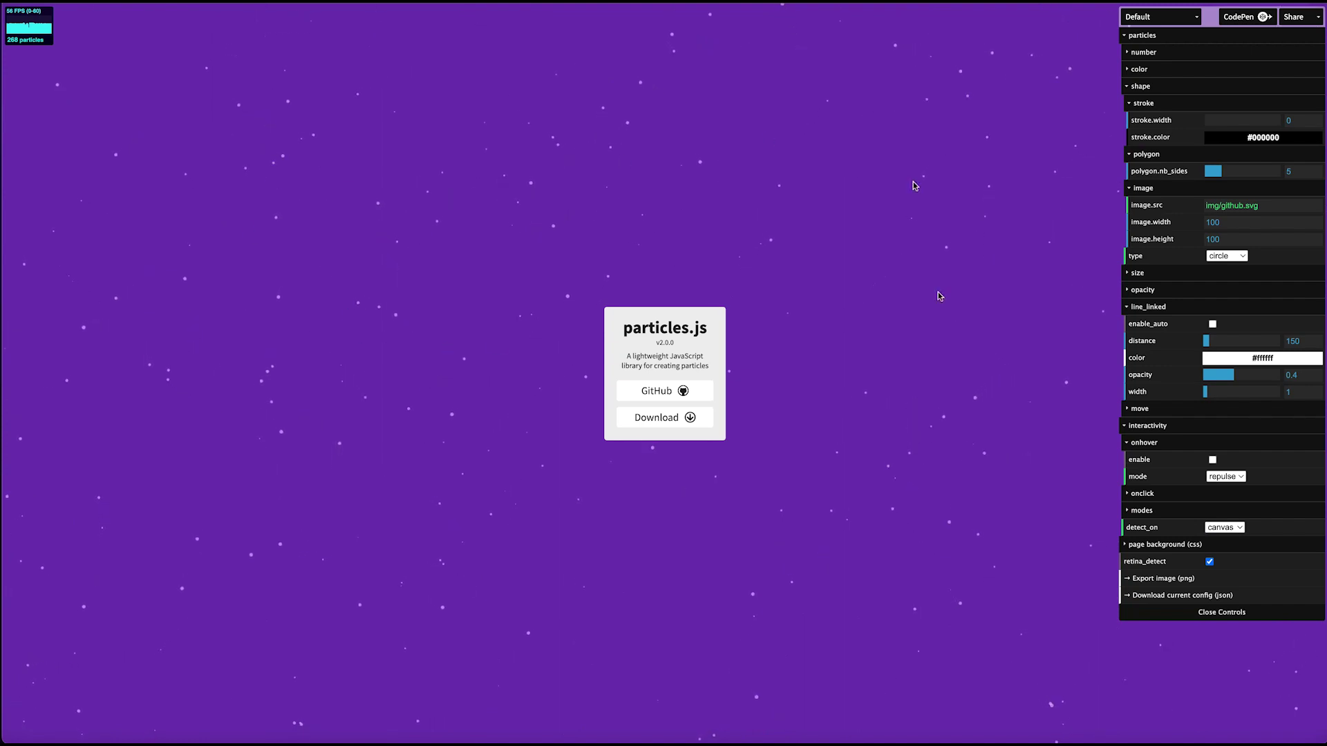
click(1127, 443)
click(1144, 459)
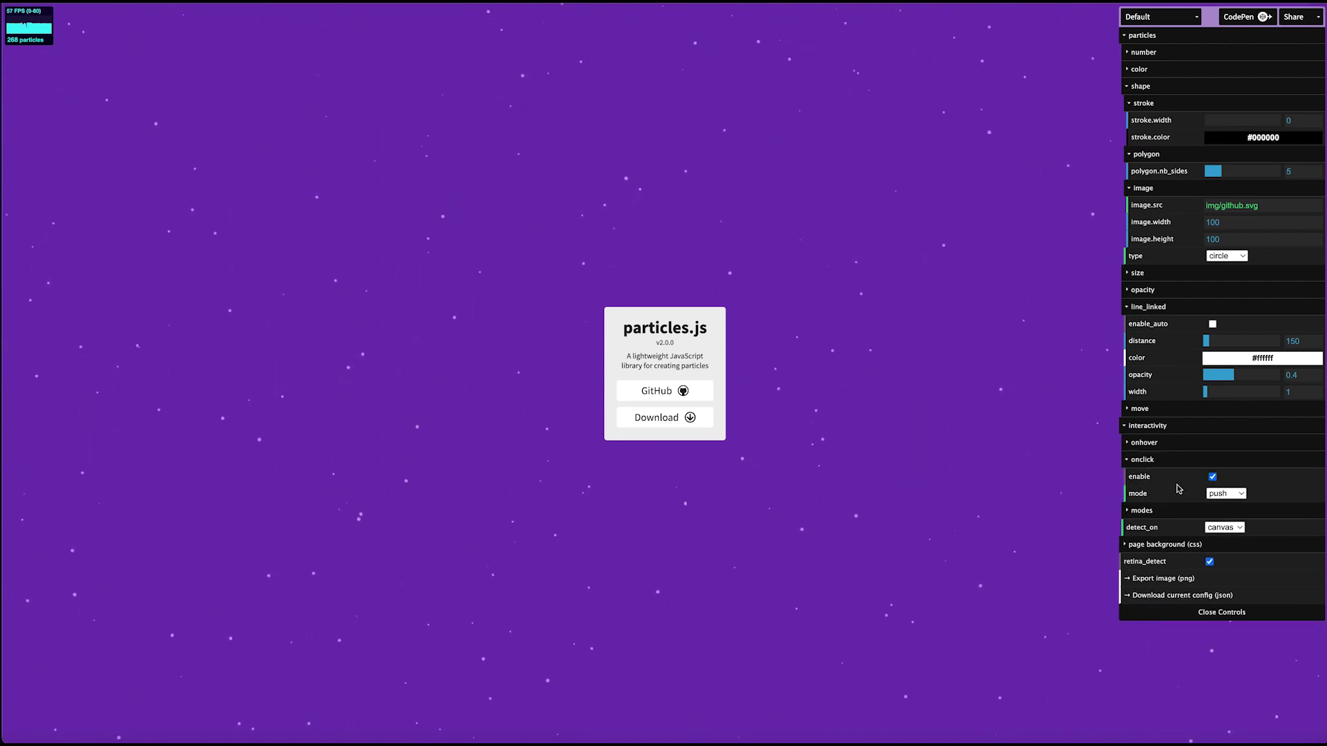
click(1211, 493)
click(1229, 520)
click(912, 345)
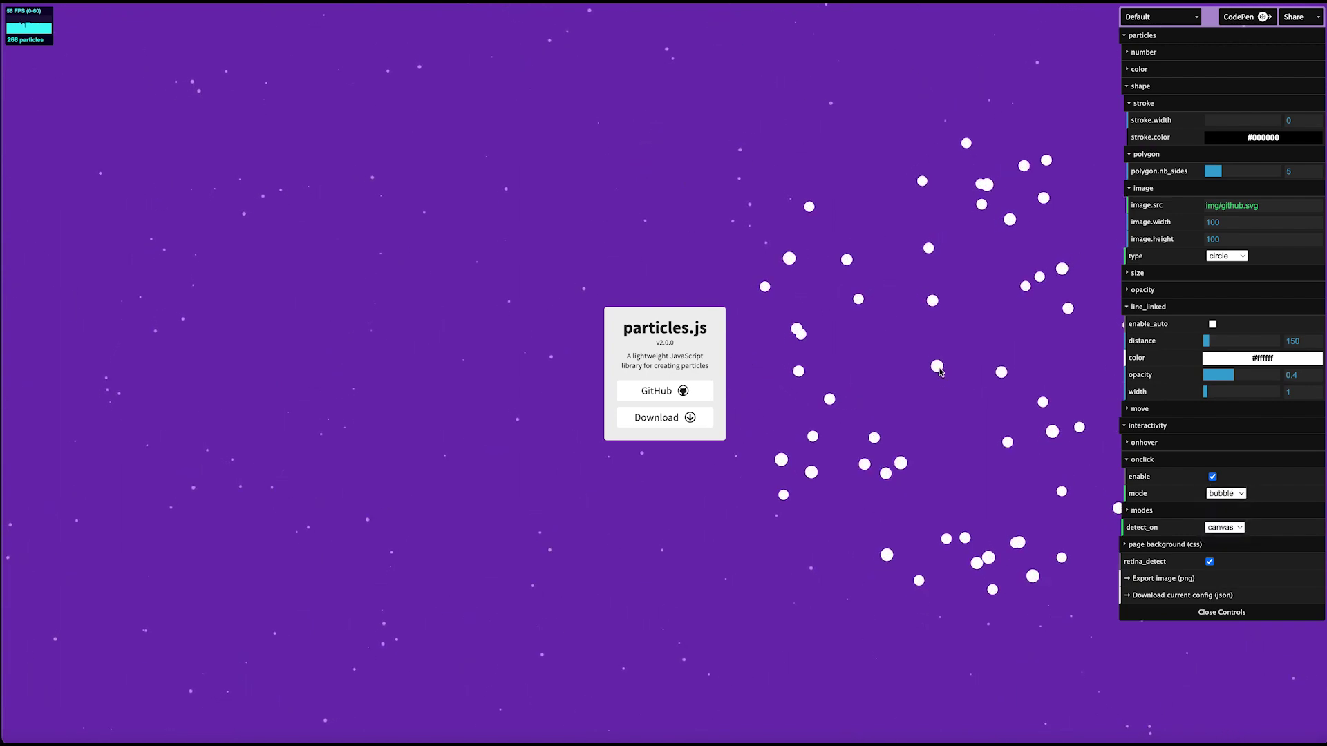
click(367, 239)
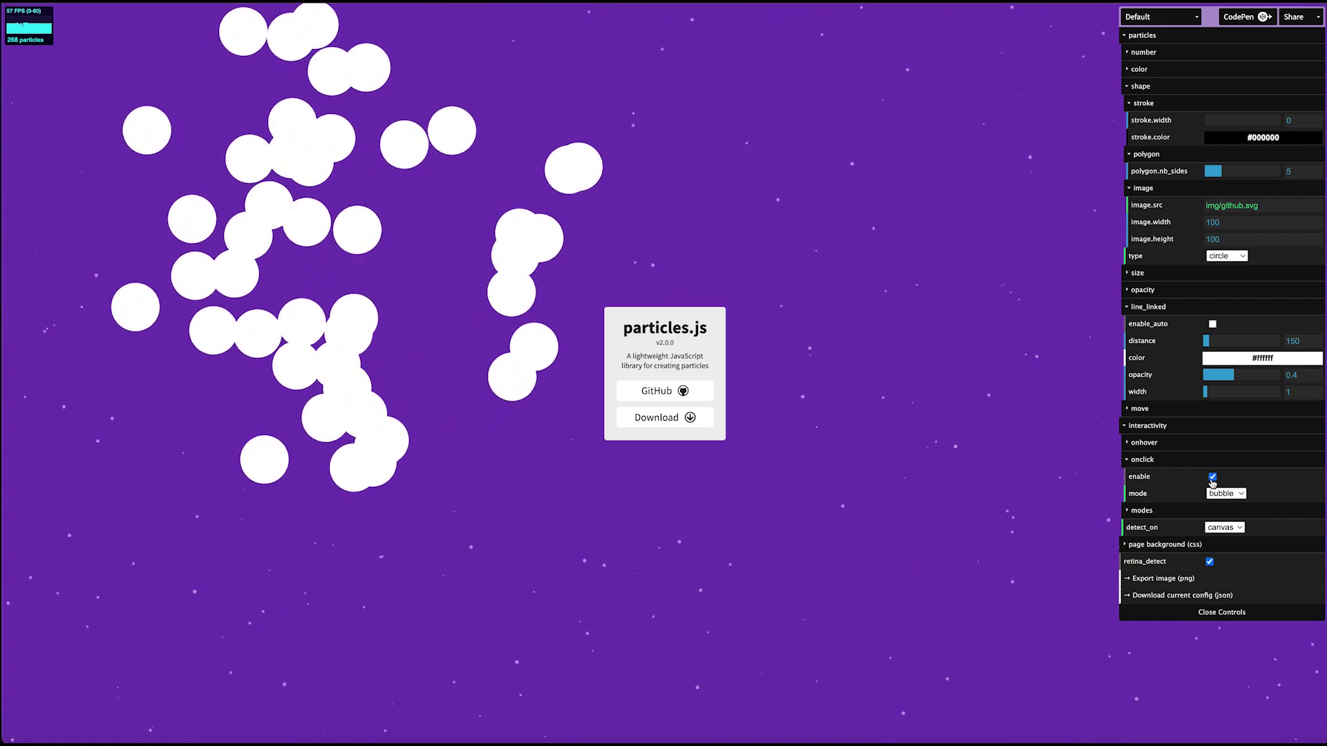
click(1144, 460)
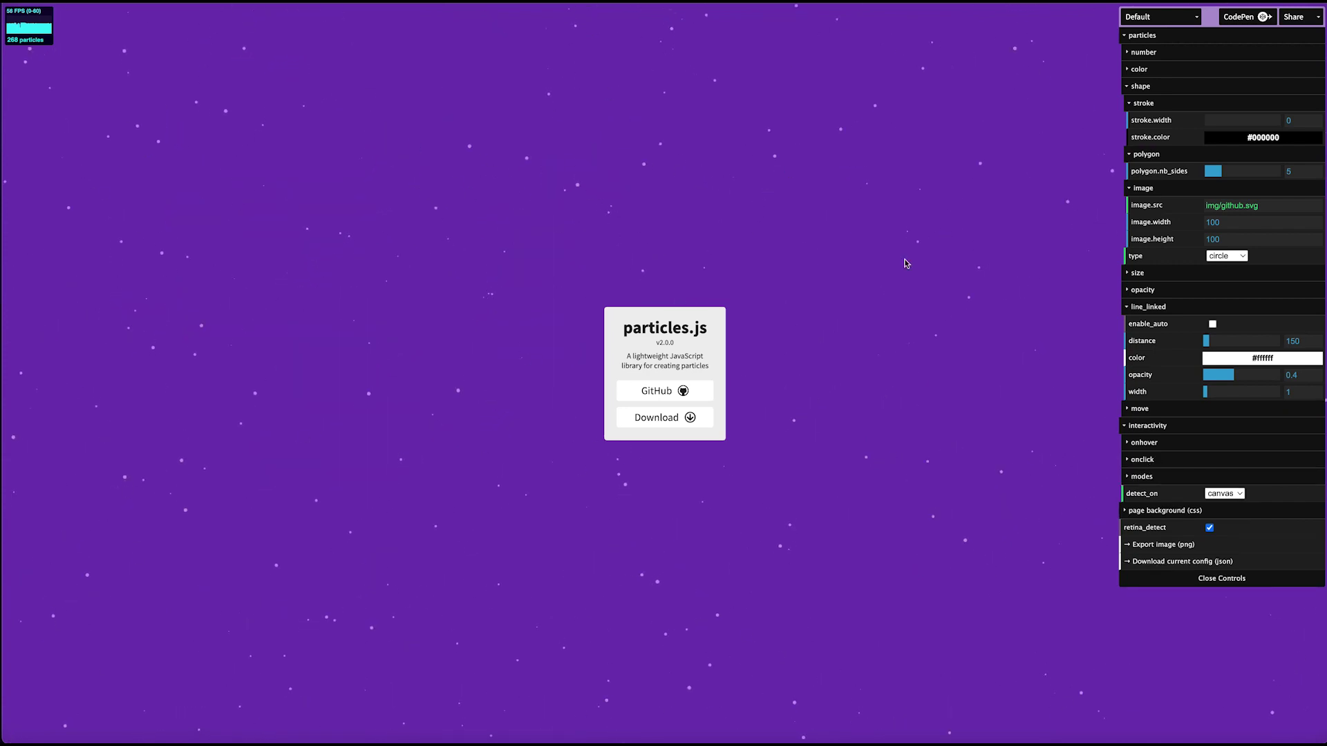
Download the current particle configuration as a JSON file and open it in the code editor
click(1163, 564)
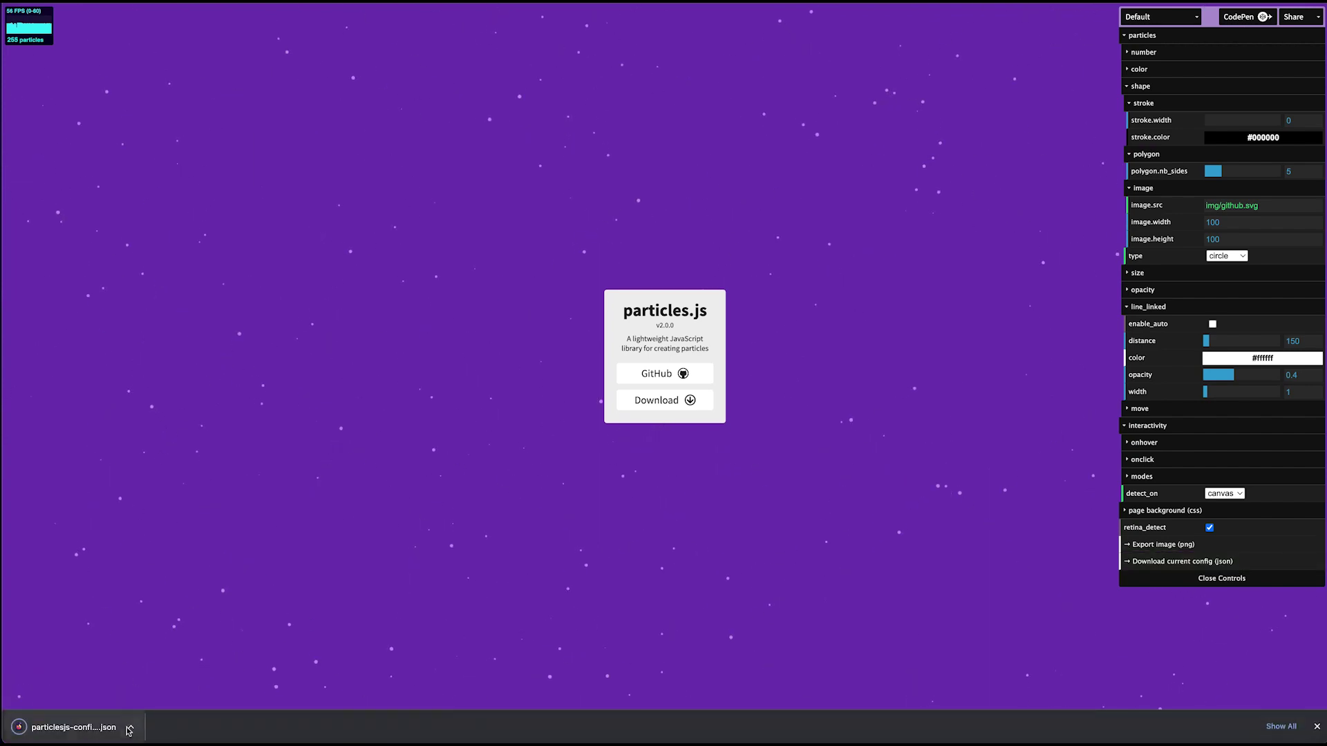
click(73, 728)
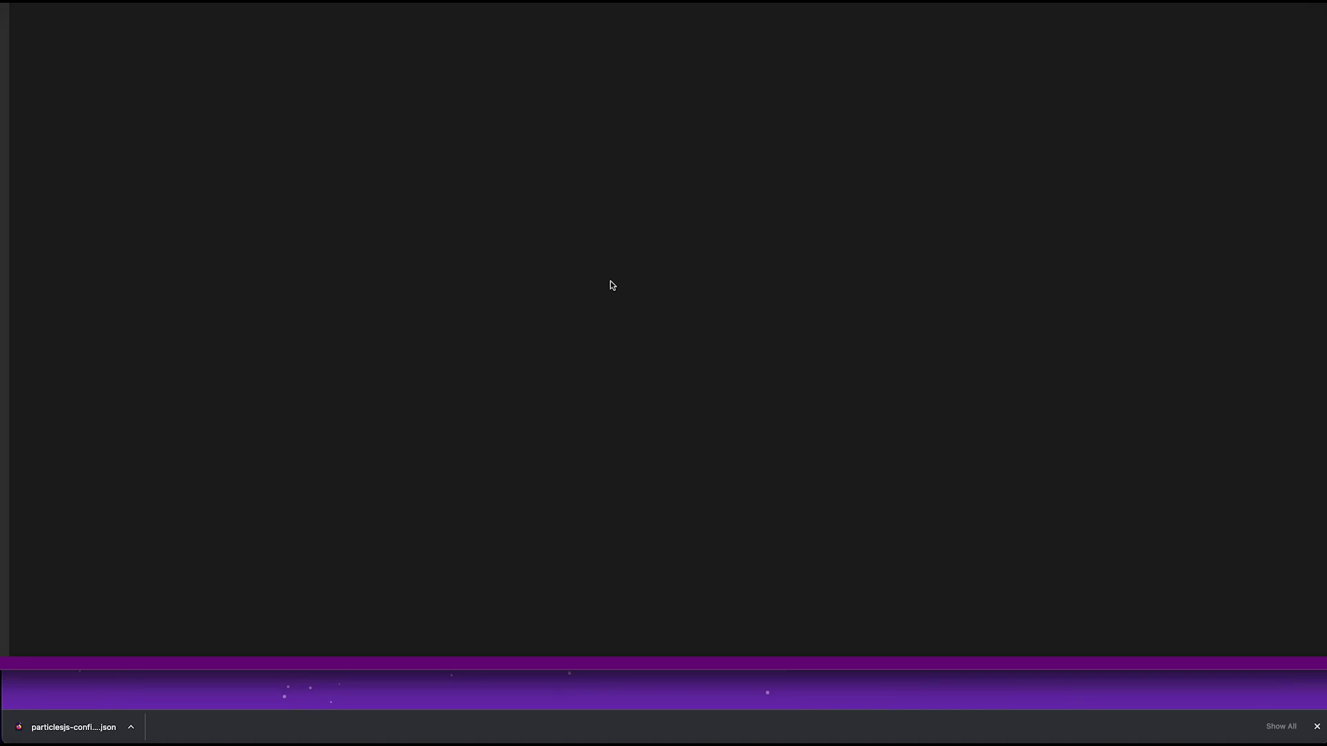
key(Right)
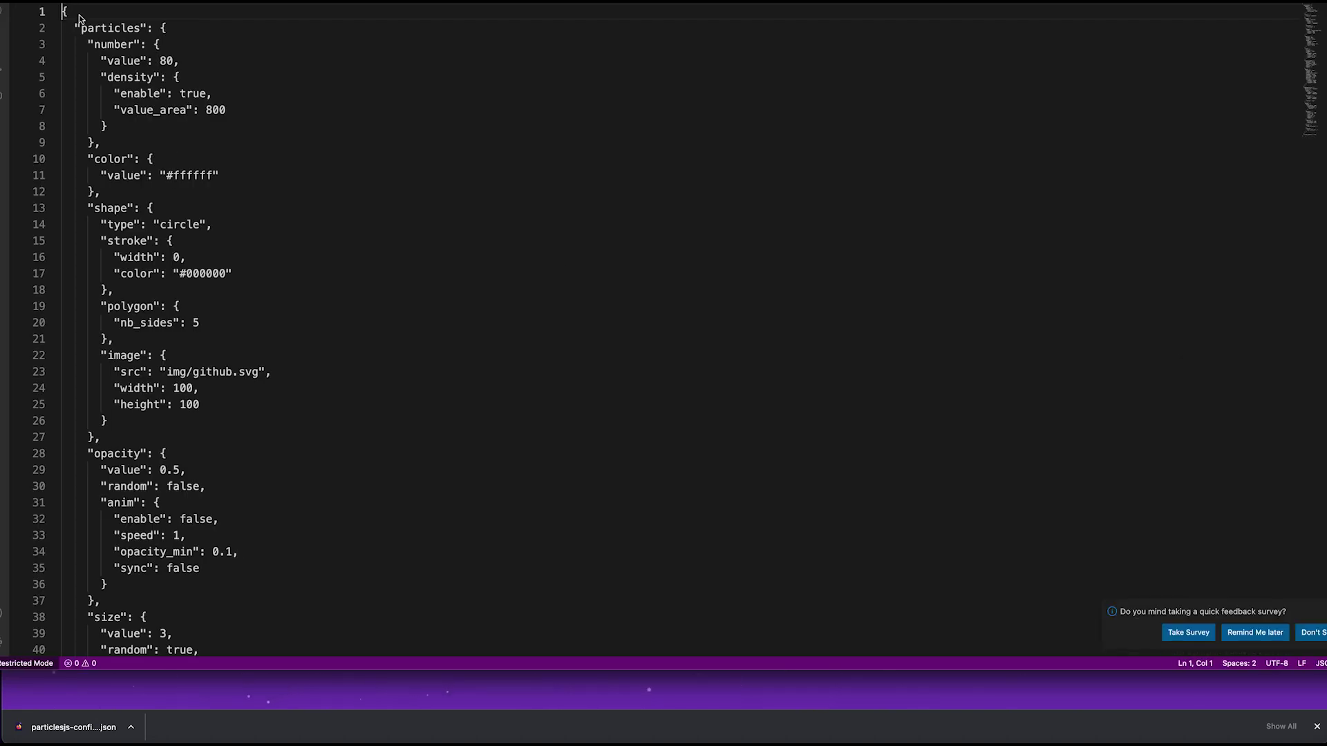
Review the downloaded JSON configuration and copy its entire content
scroll(320, 139, down, 20)
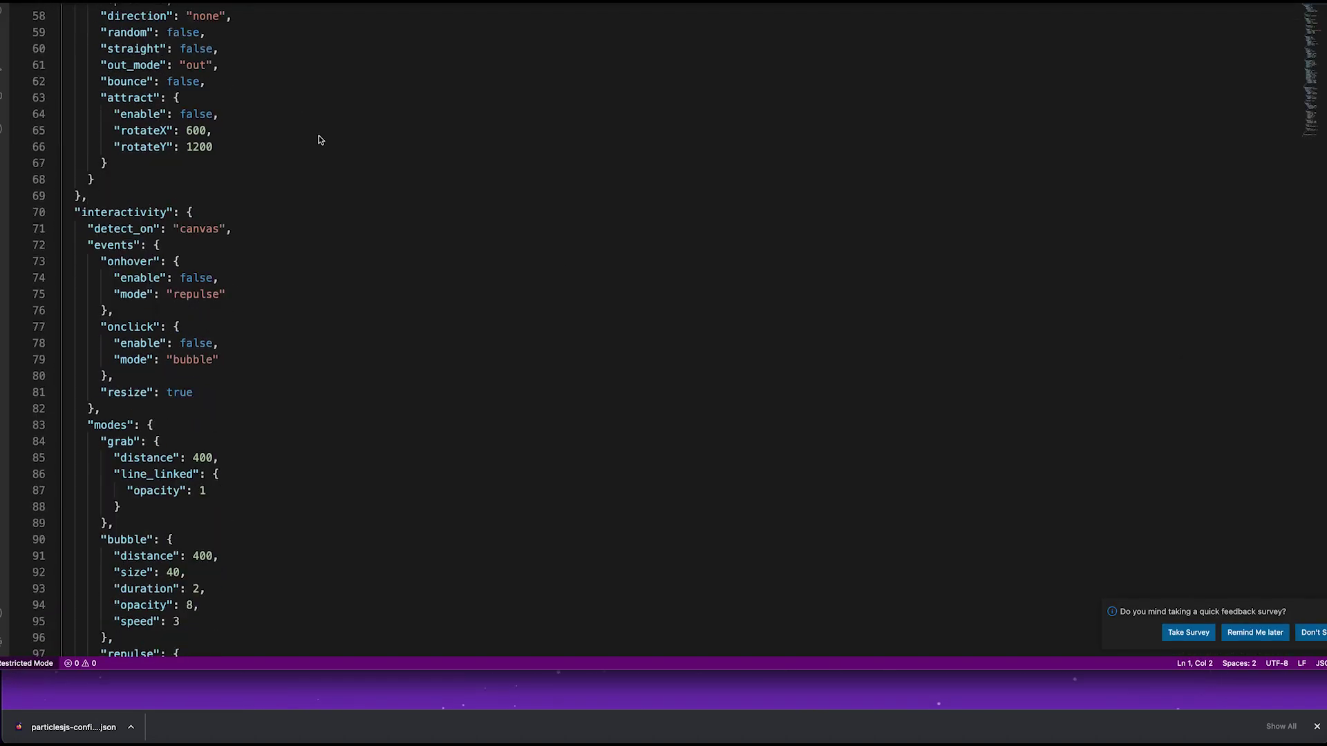
scroll(325, 152, up, 5)
click(329, 158)
scroll(330, 163, up, 3)
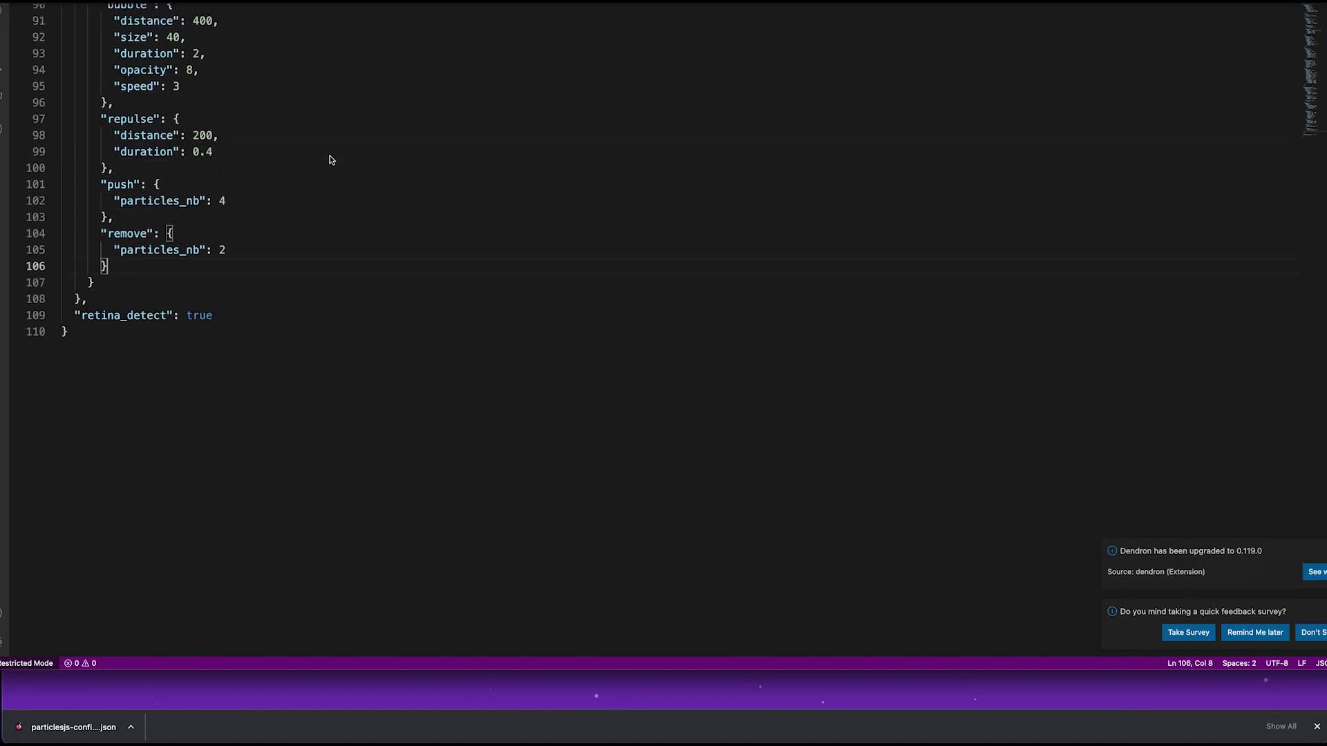
key(super+a)
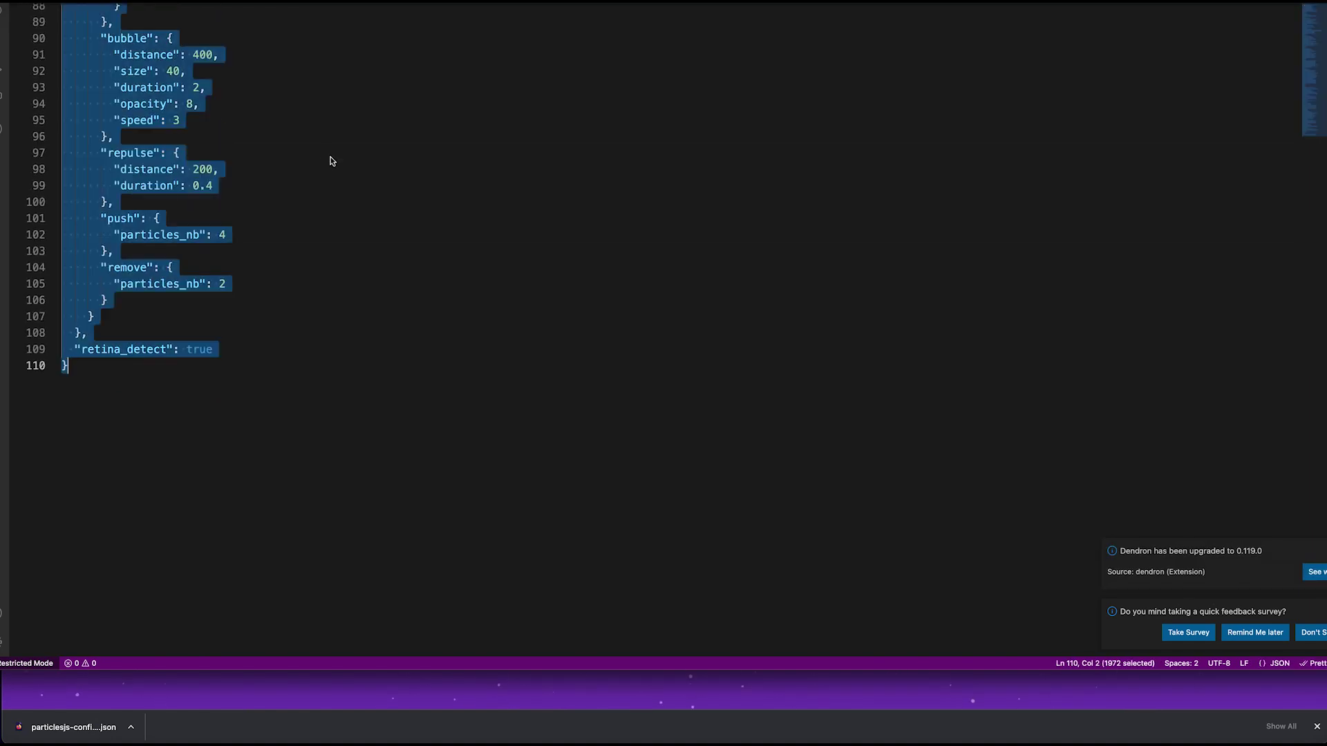
scroll(339, 154, up, 20)
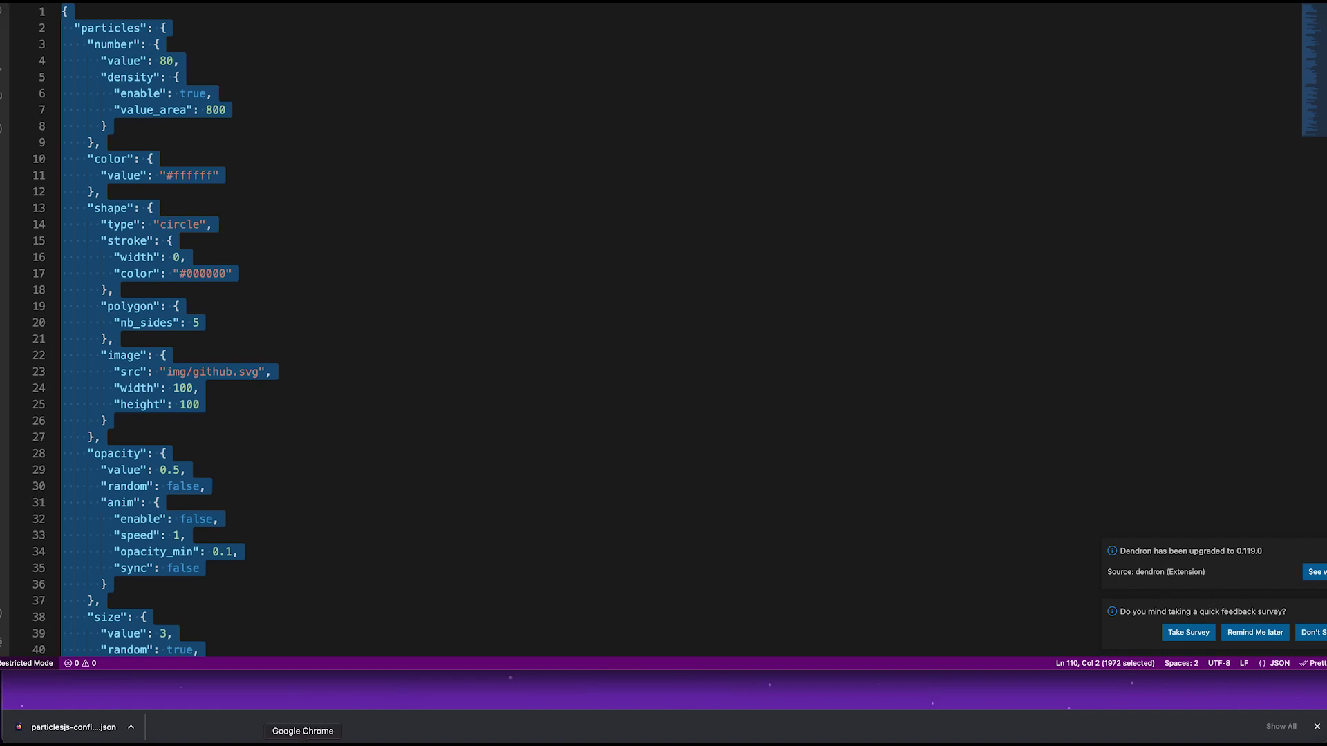
Return to Webflow, replace the placeholder comments in the Home page's Before </body> code with the copied configuration, and save the page settings
click(303, 741)
key(ctrl+Tab)
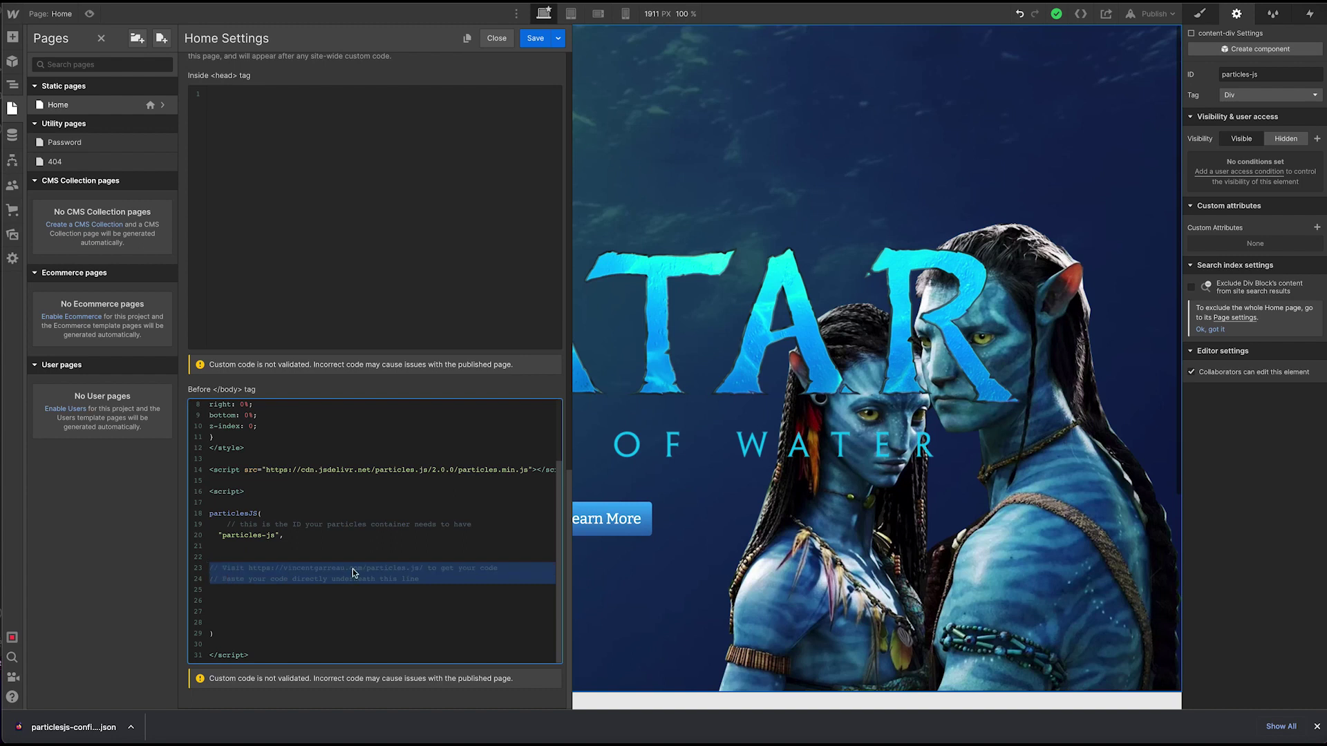
key(ctrl+v)
scroll(299, 573, down, 10)
scroll(322, 612, up, 15)
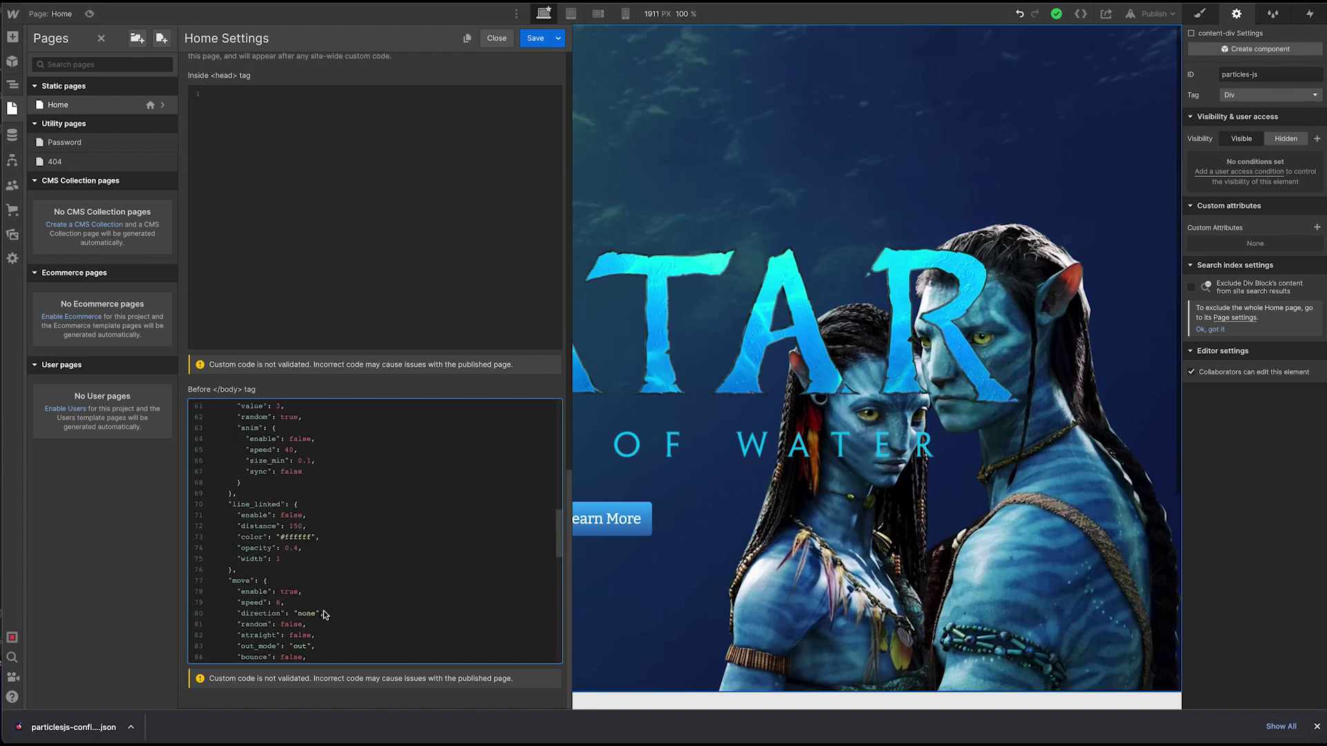
scroll(275, 486, up, 1)
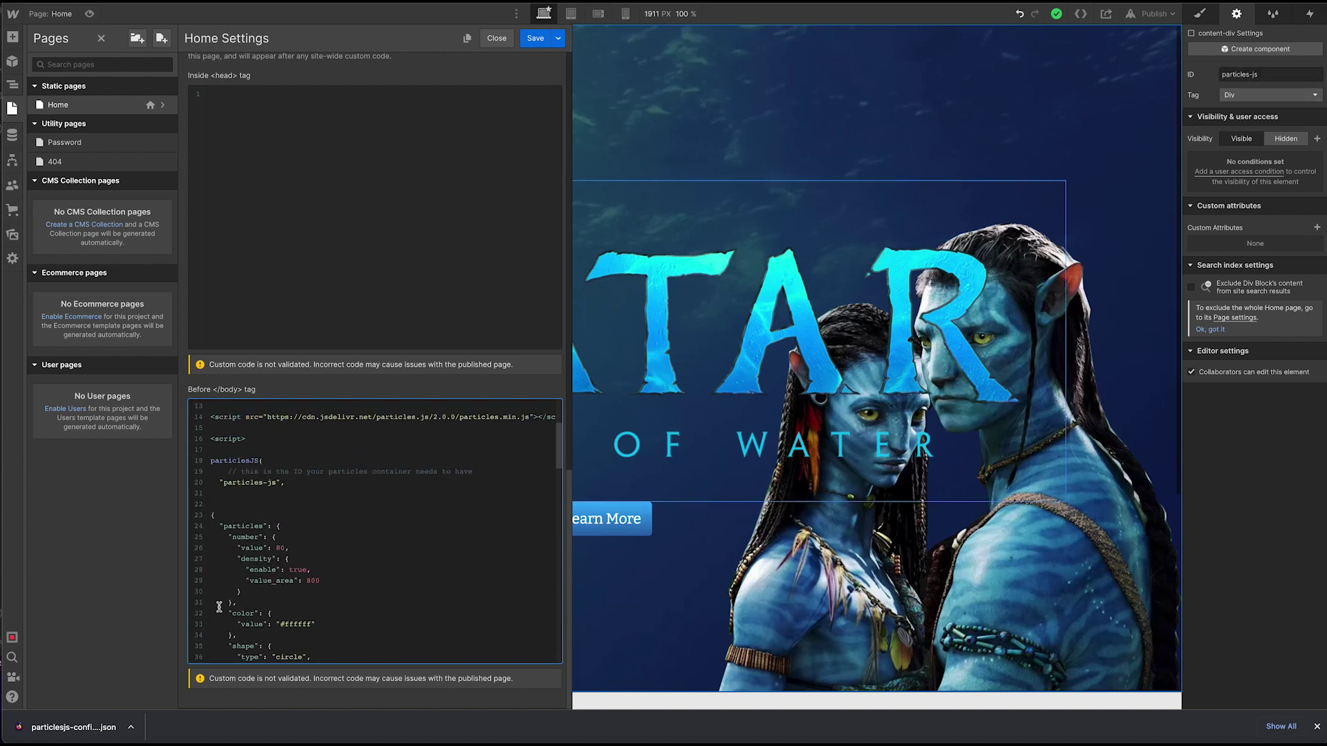
scroll(245, 563, down, 16)
click(537, 43)
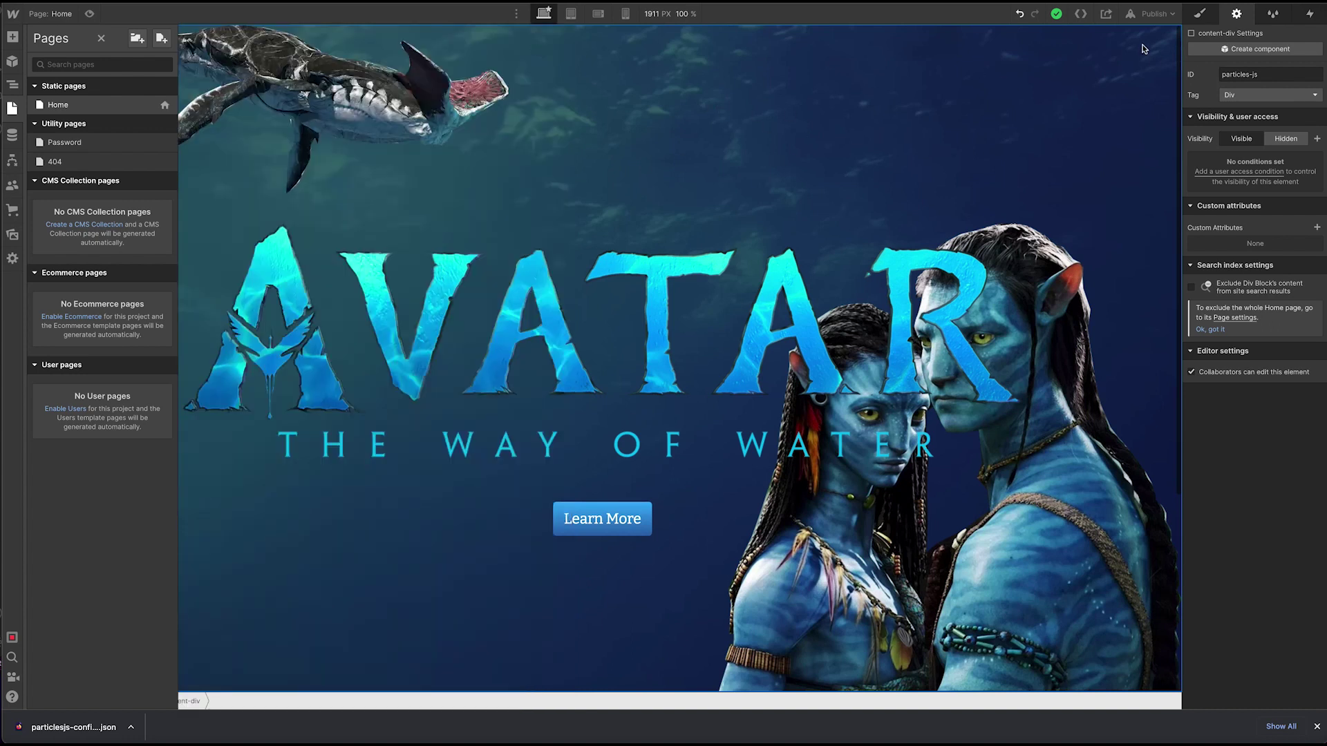
Publish the site to the selected Webflow domain and check the particle effect on the live page
click(1155, 14)
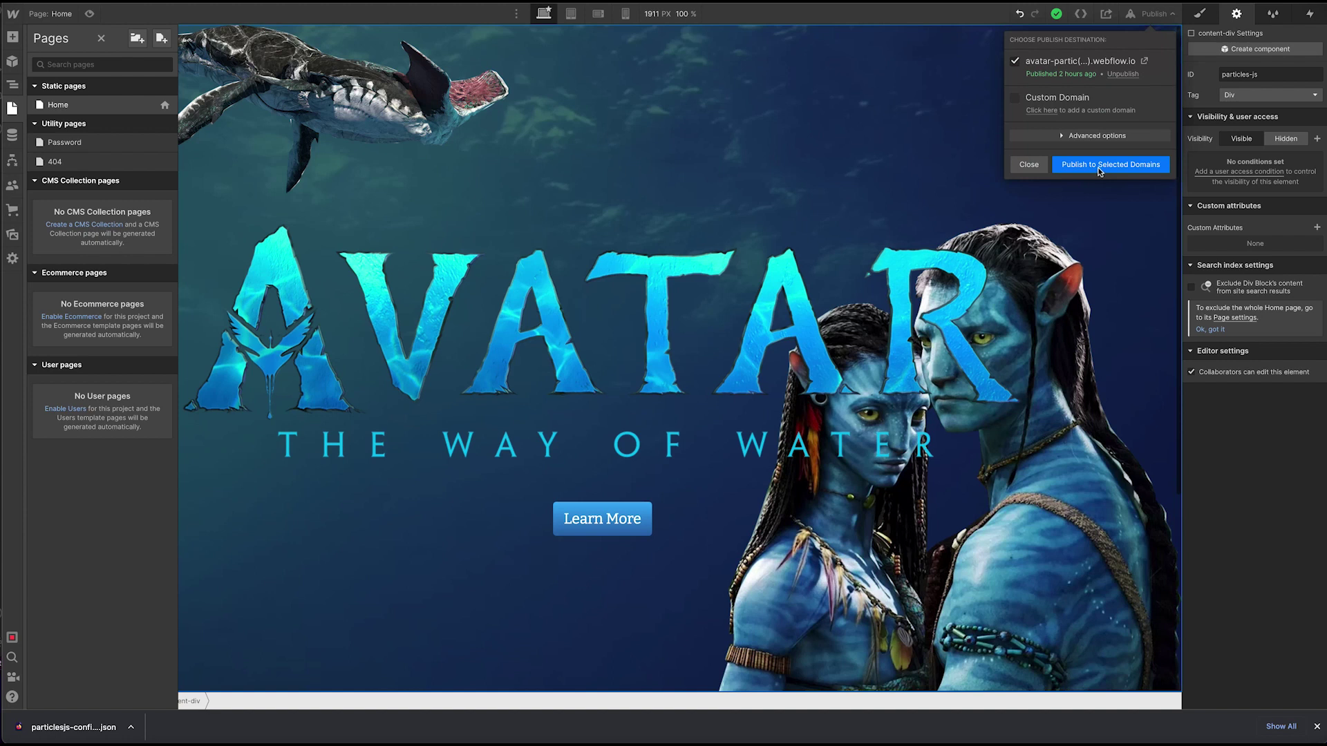
click(1101, 169)
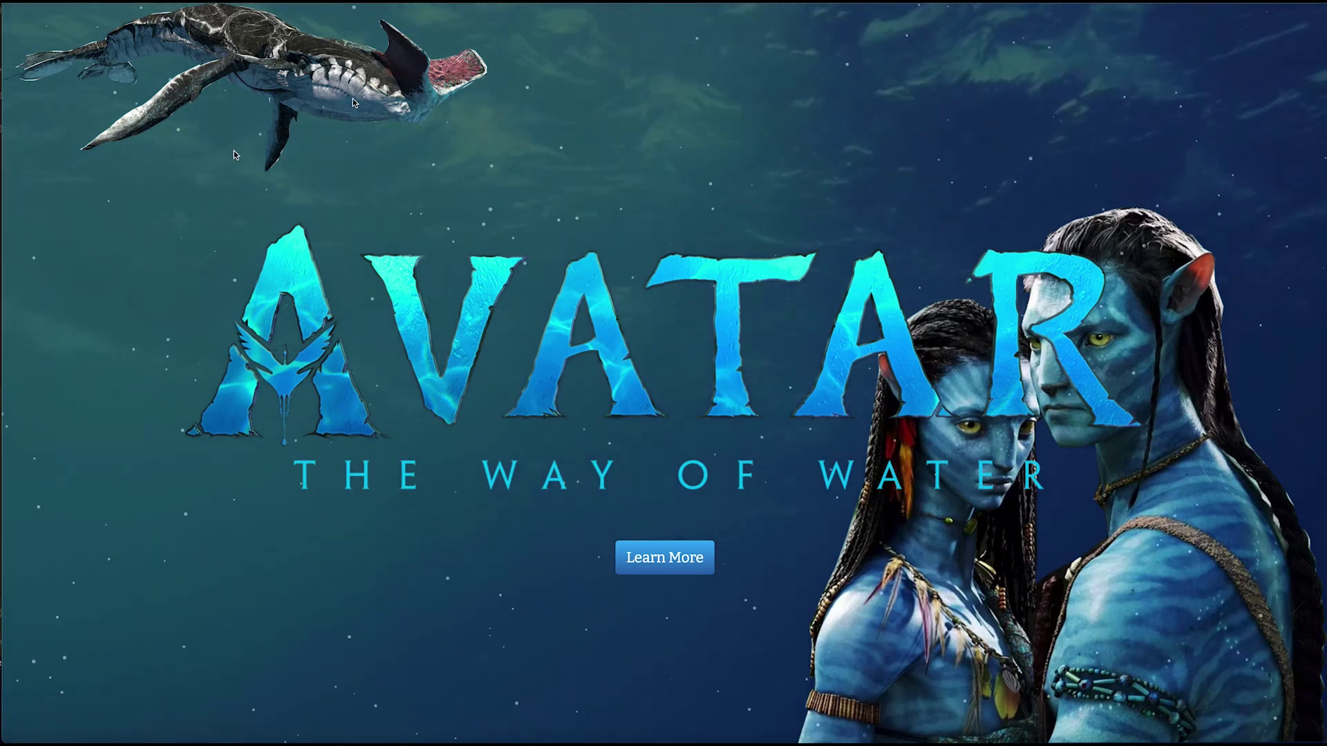
scroll(823, 312, down, 1)
scroll(823, 309, down, 3)
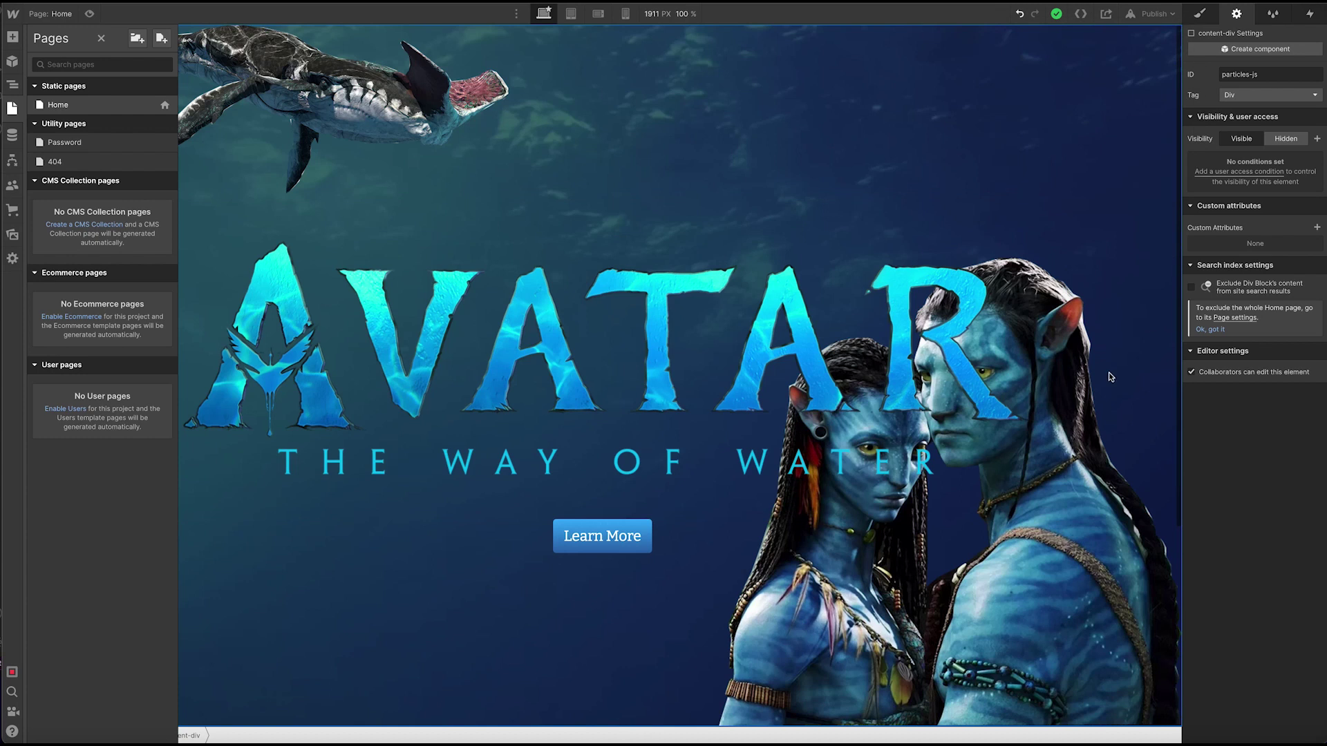
Look over the Home page's hero and movie details sections, and show the style settings of the Learn More button
scroll(616, 316, down, 4)
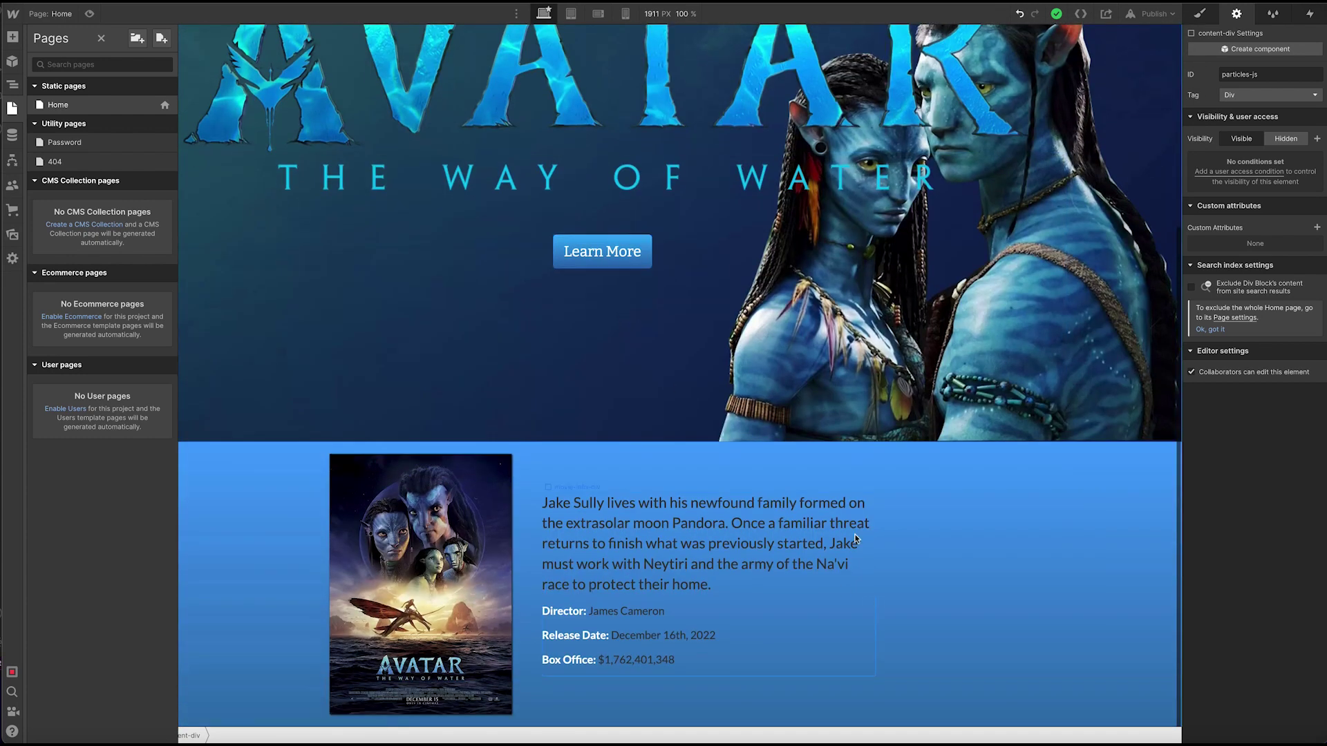
scroll(640, 99, up, 4)
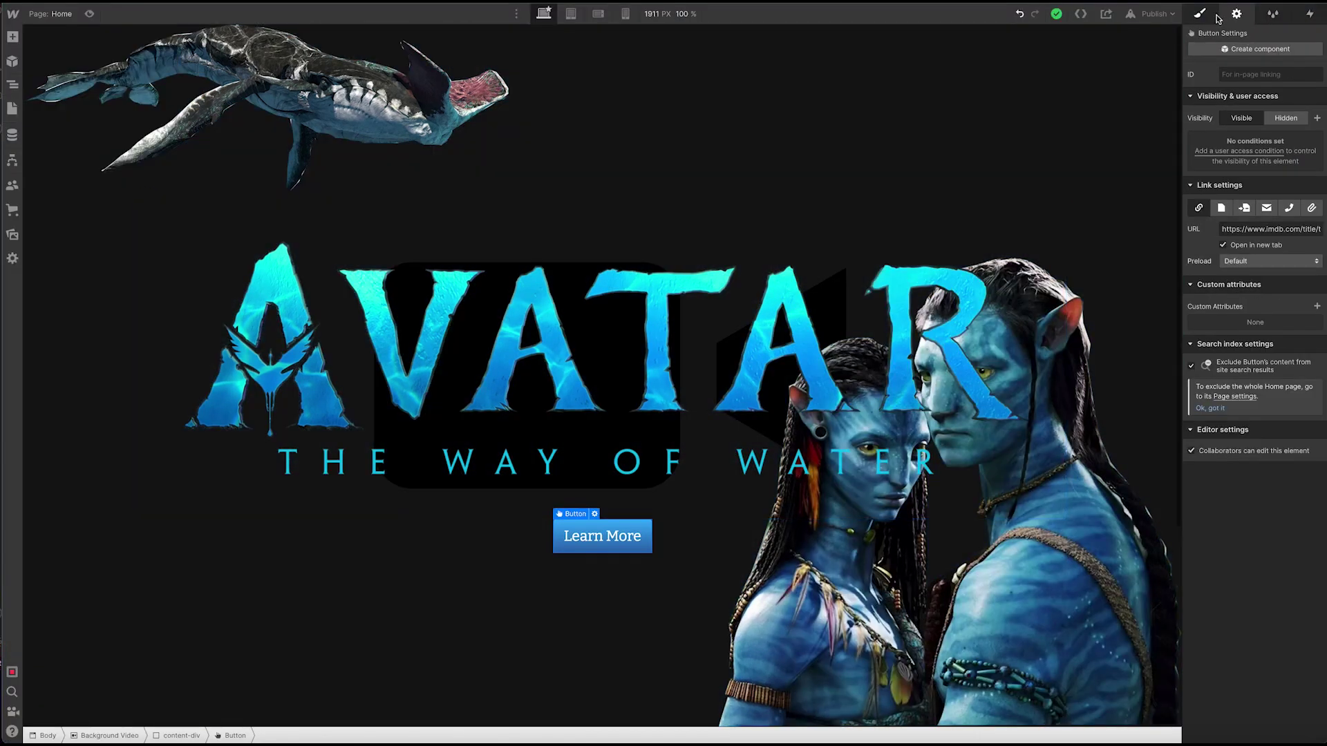
click(1213, 14)
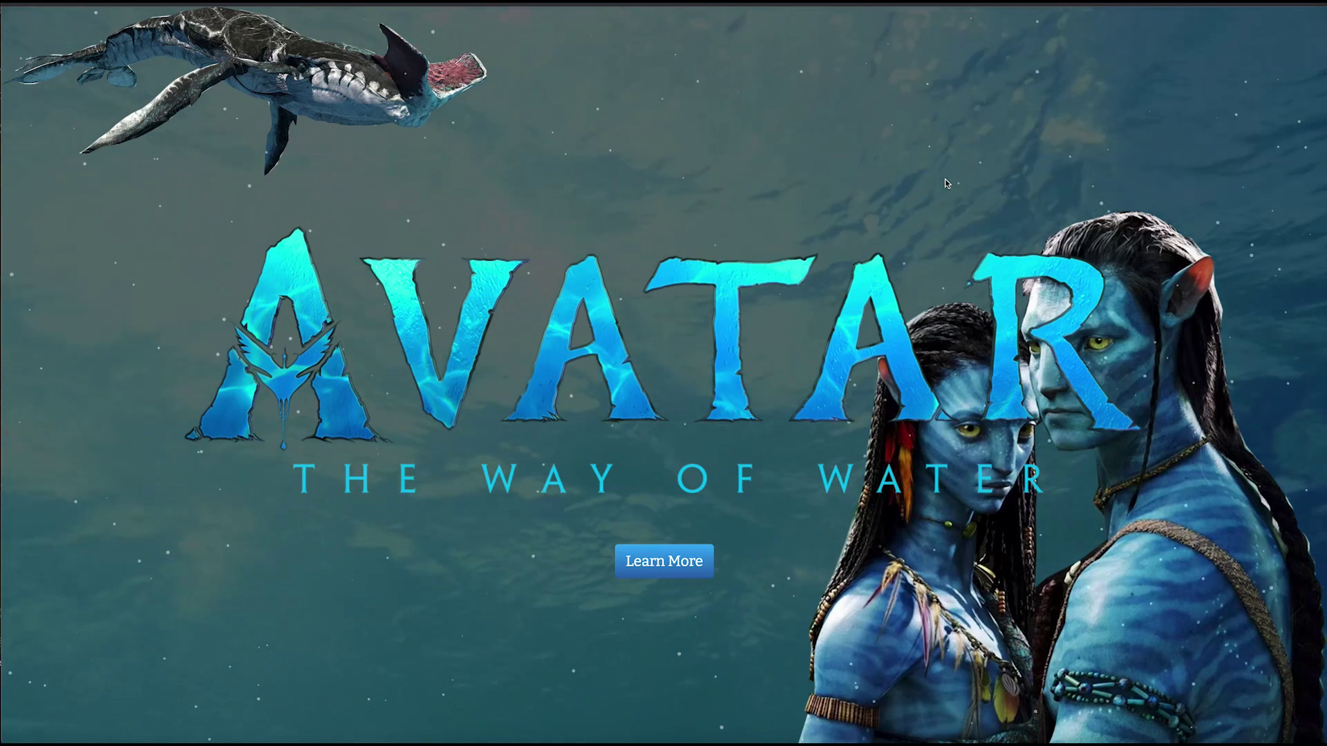
scroll(940, 181, down, 4)
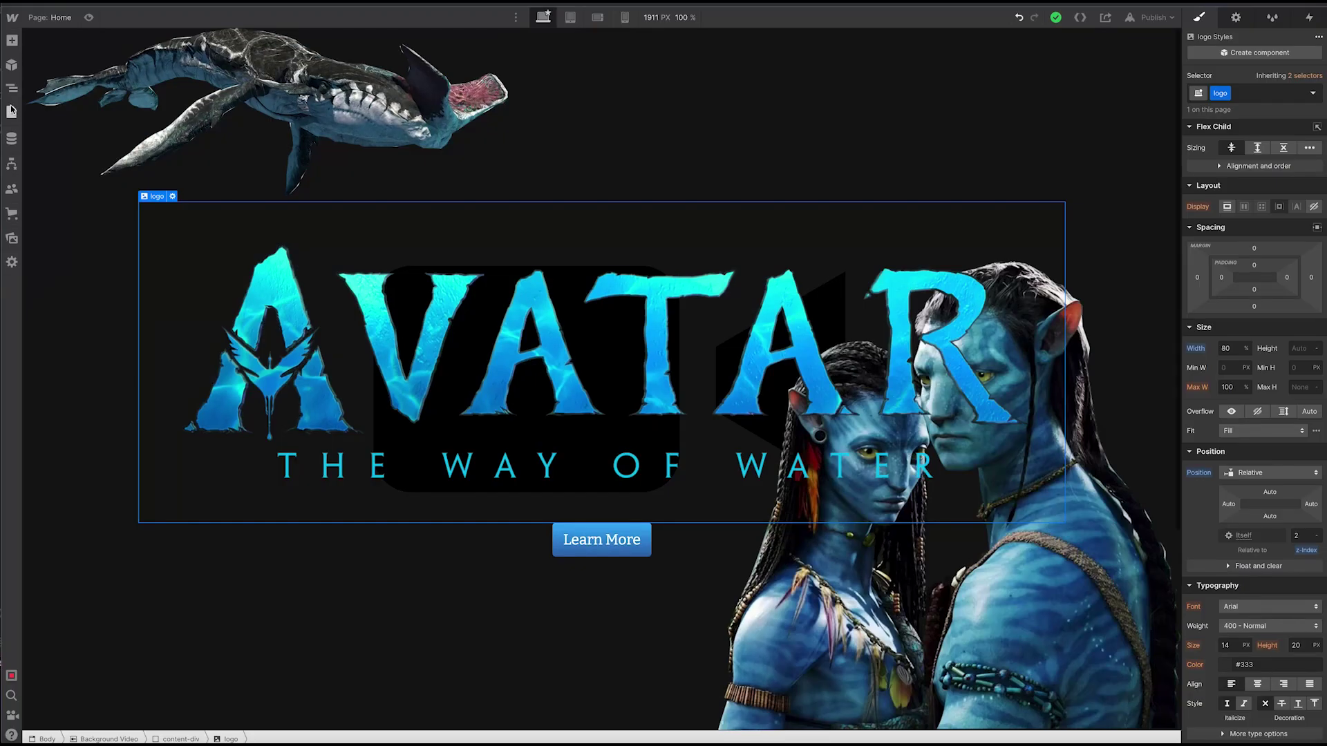
Open the Home page's settings and review the Before </body> custom code, including the script link, particle configuration and .particles-js-canvas-el style block
click(12, 111)
click(163, 110)
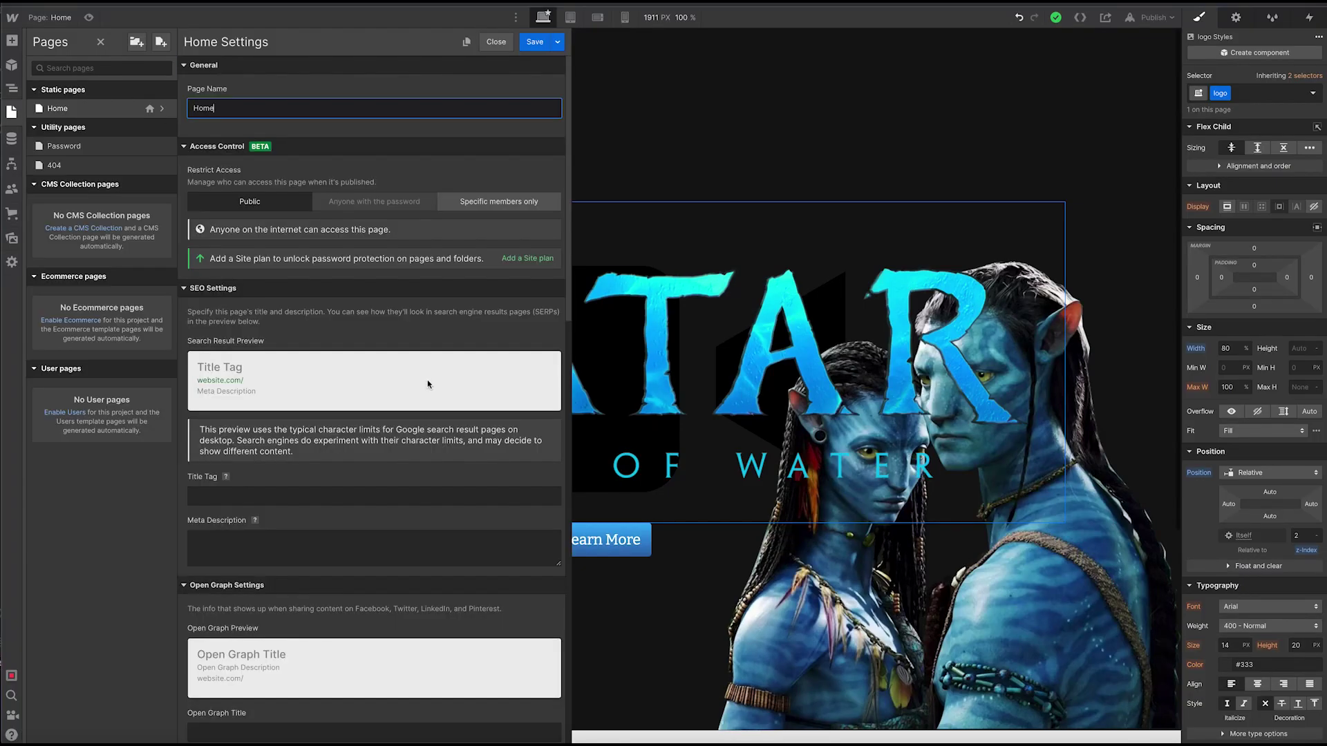
scroll(428, 381, down, 10)
scroll(448, 479, down, 1)
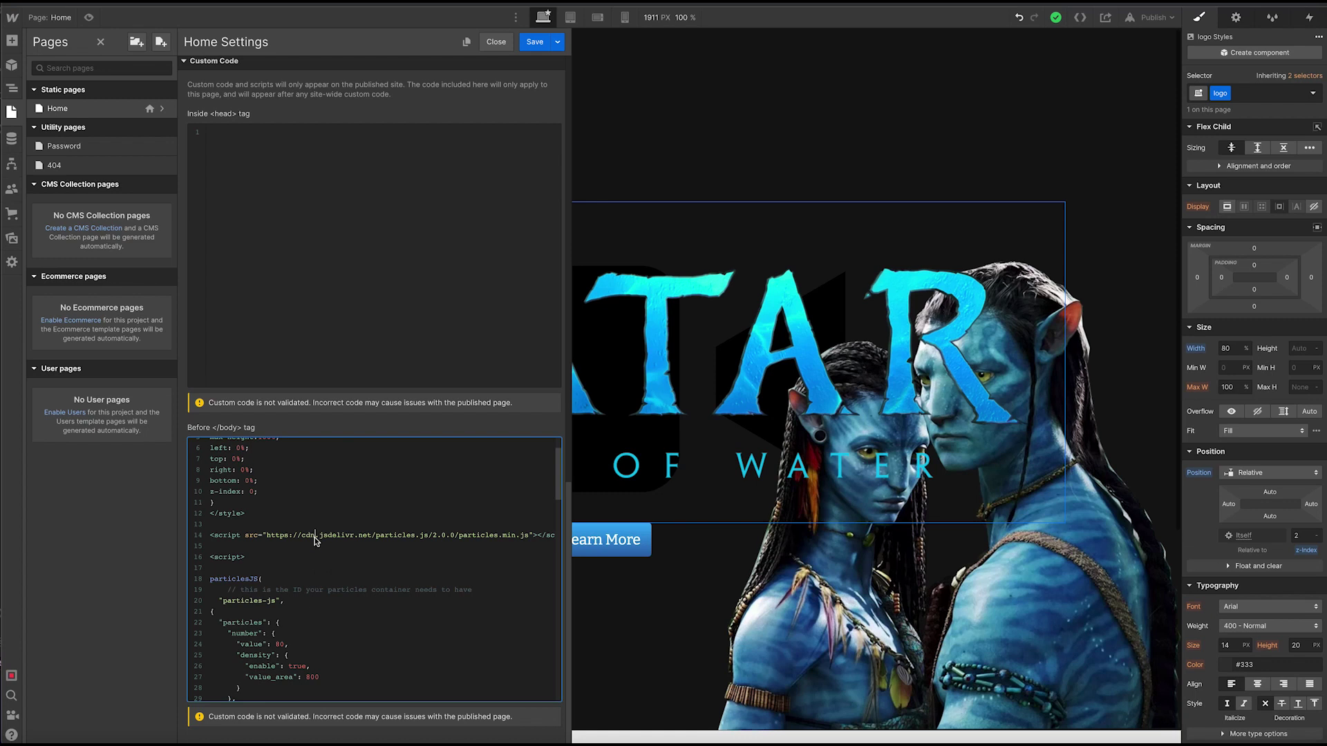
scroll(408, 549, down, 1)
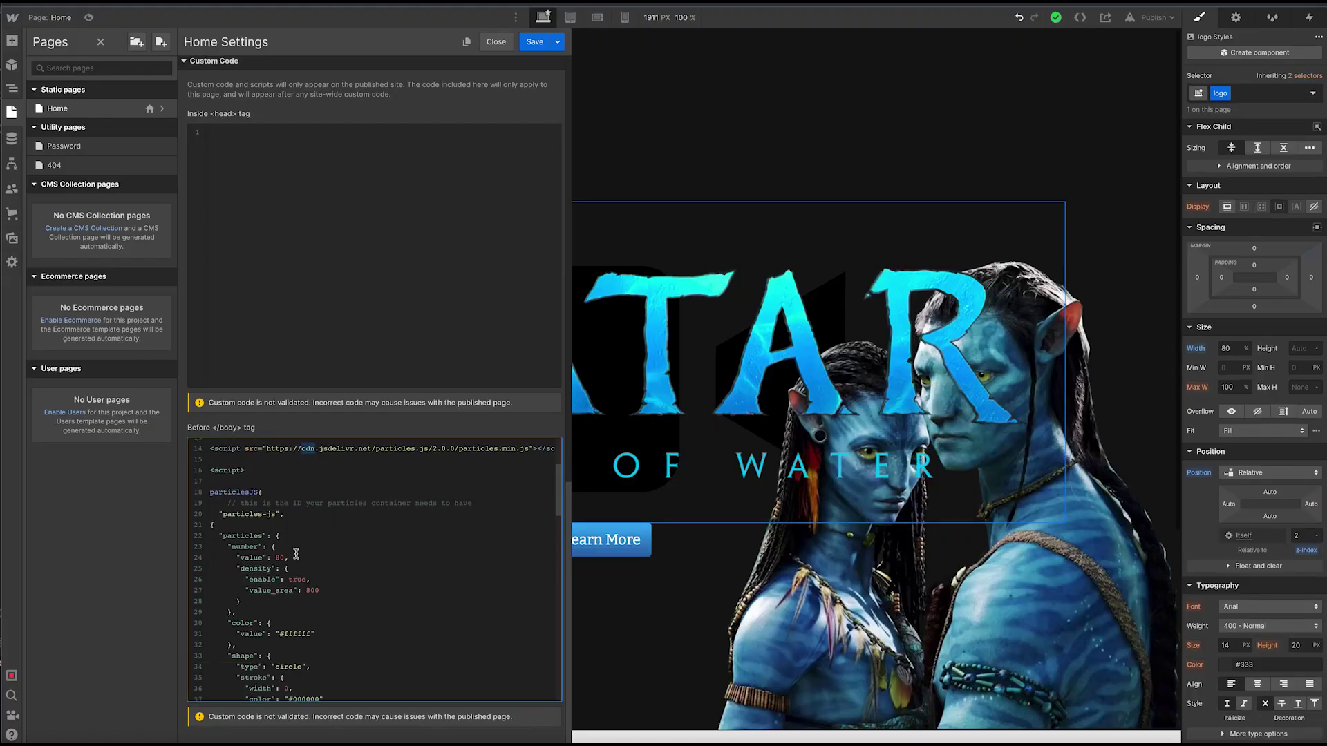
scroll(215, 479, up, 1)
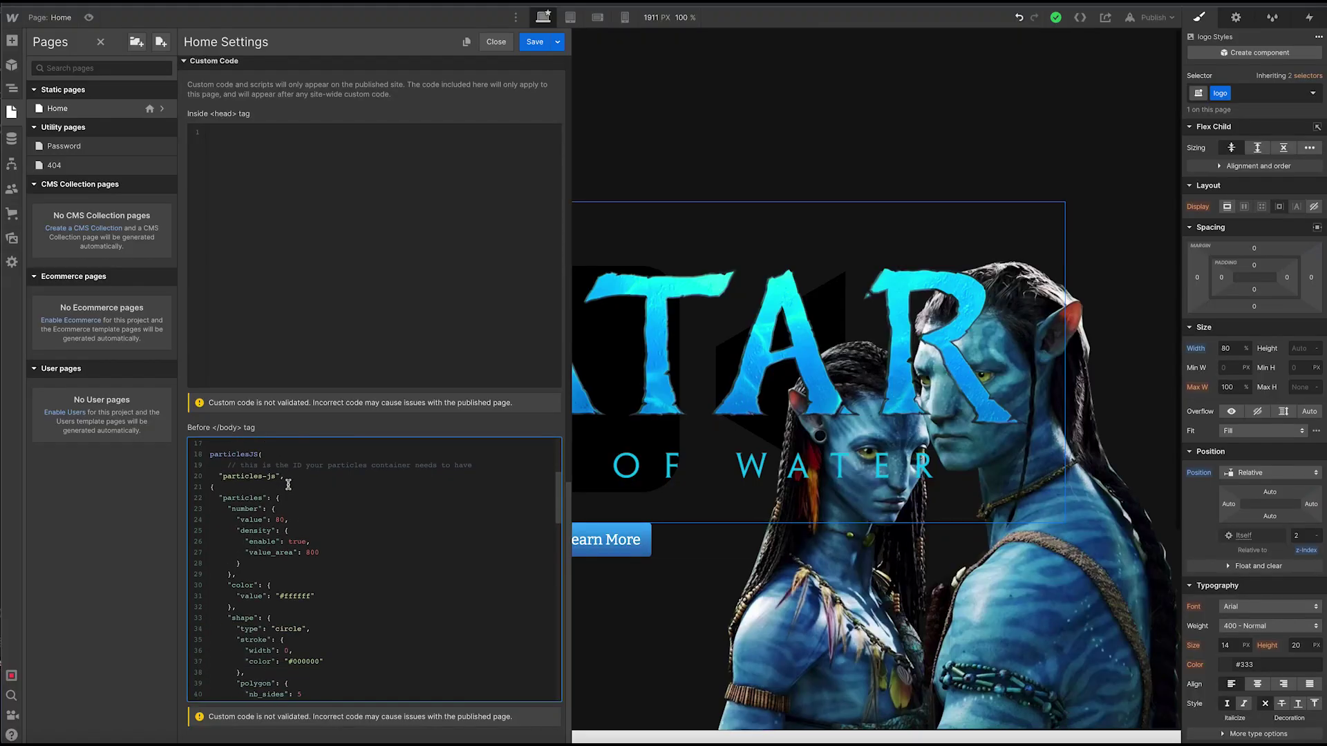
drag(329, 518, 356, 707)
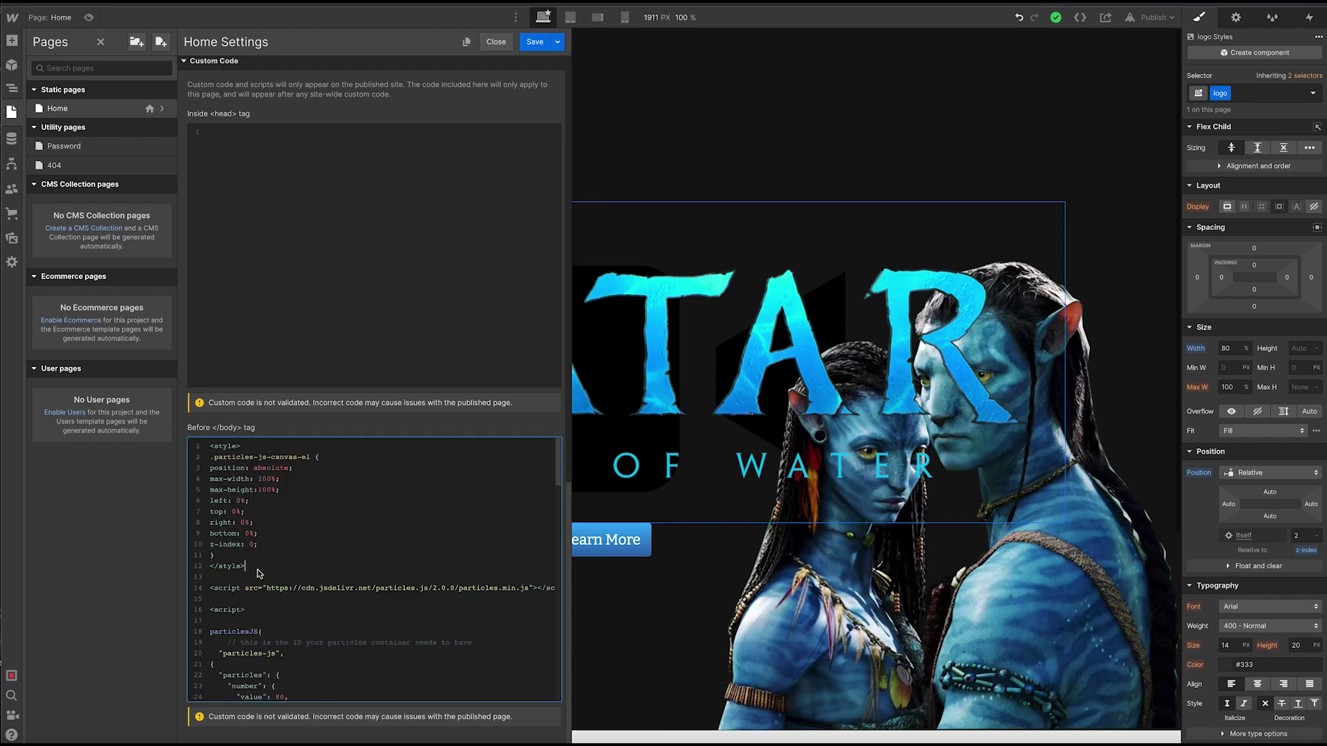
drag(211, 568, 233, 458)
click(375, 533)
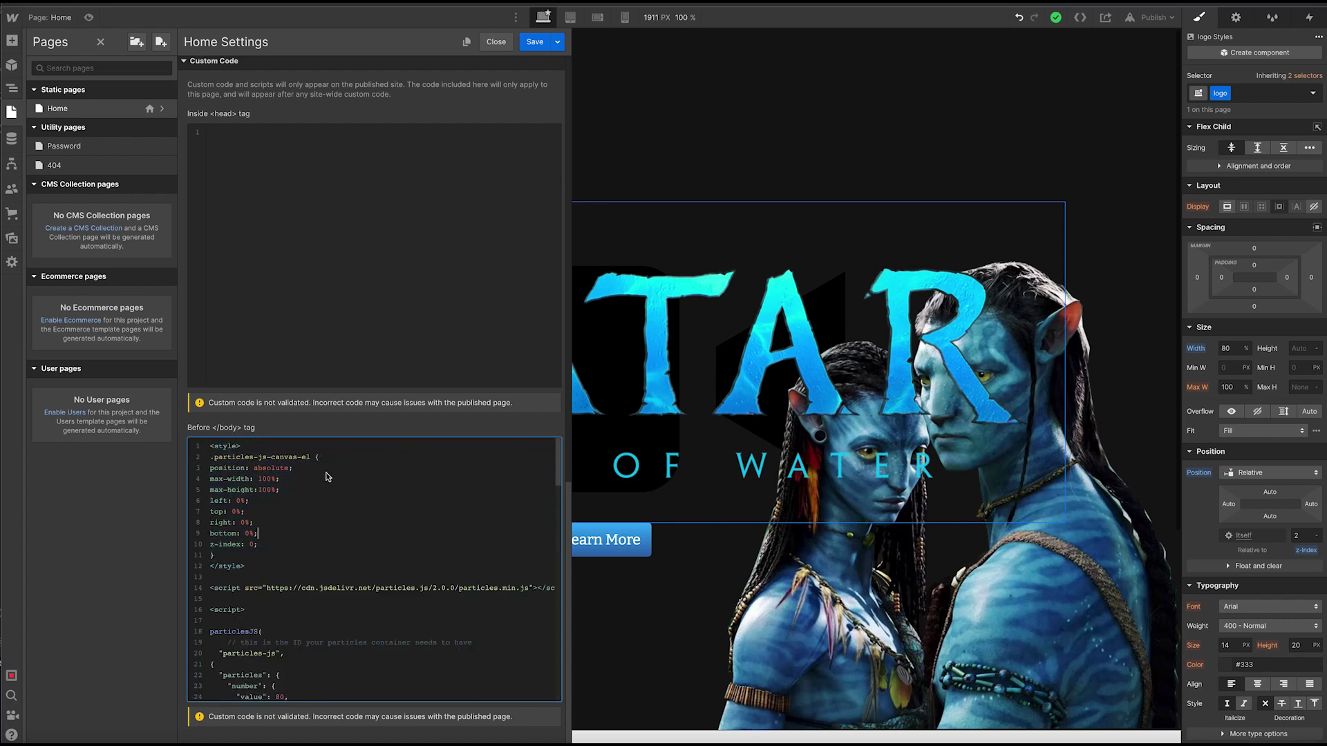